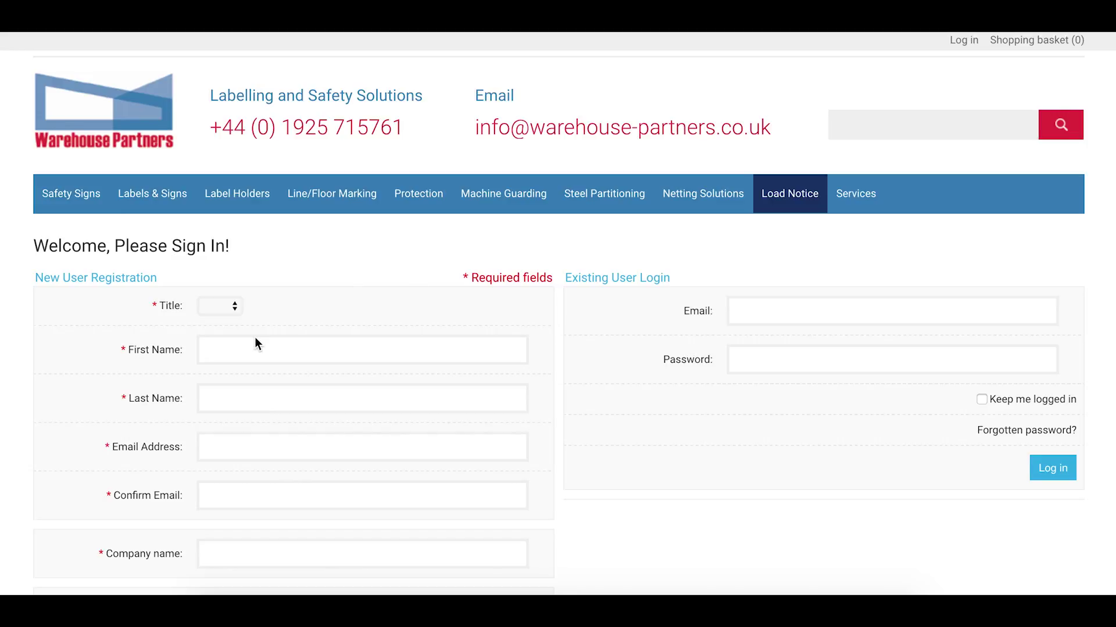
Step: Log in to the existing account with its e-mail address and password
scroll(255, 337, down, 3)
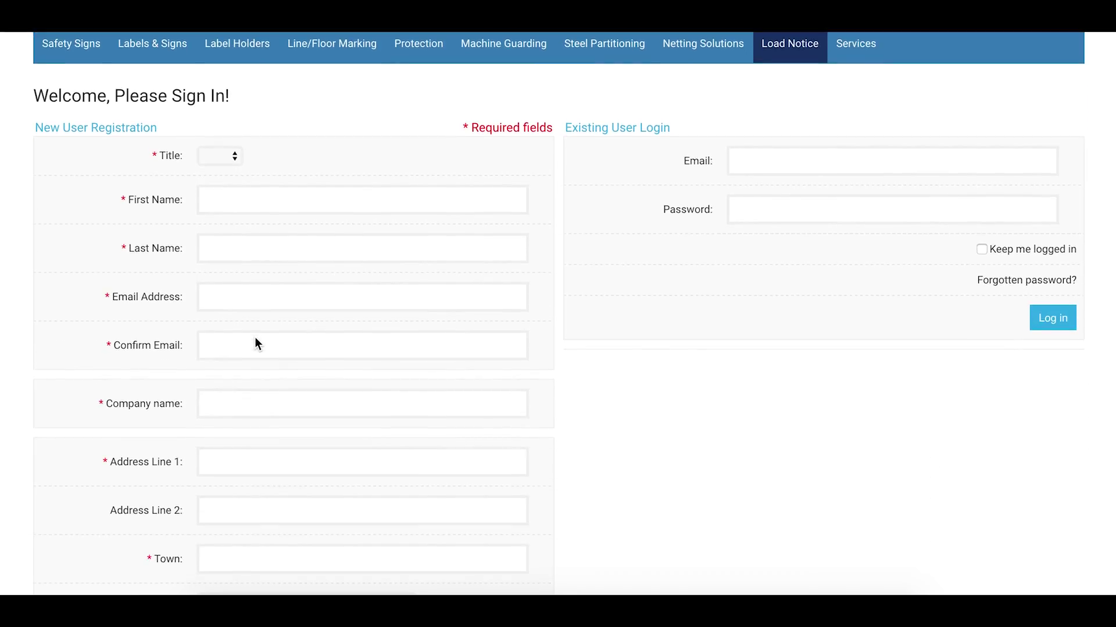
scroll(254, 337, up, 2)
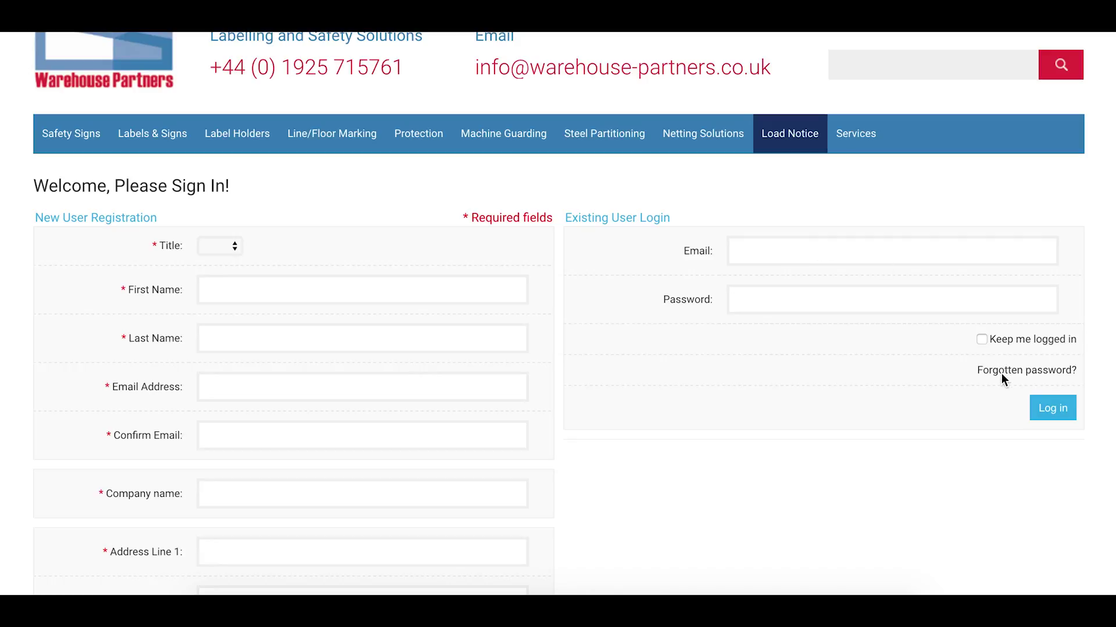
click(753, 254)
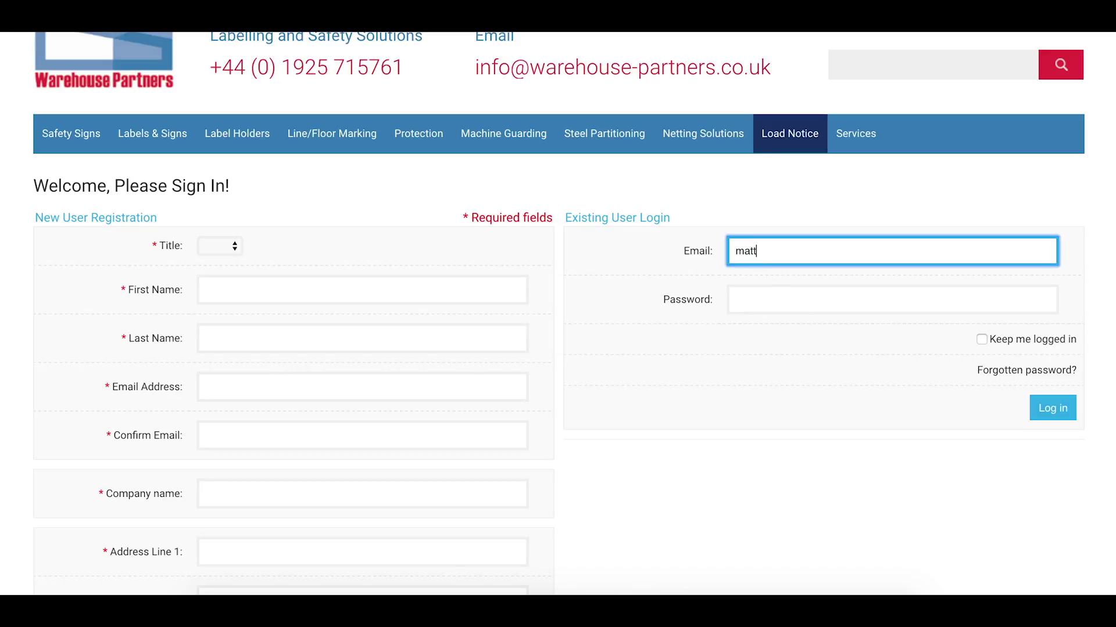
key(Tab)
text(••••••••)
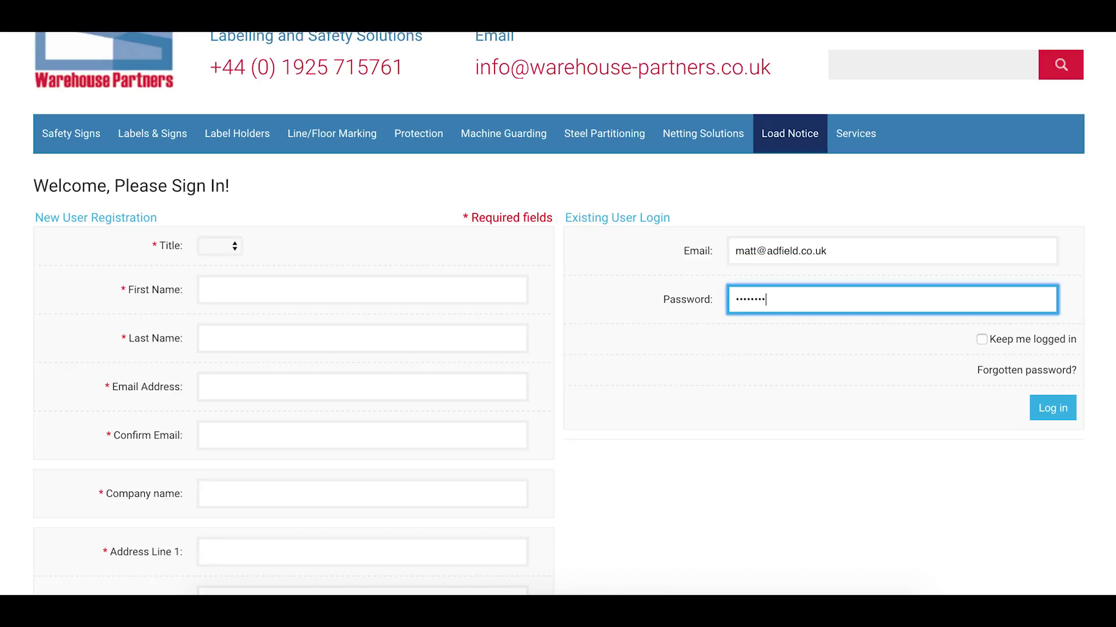
key(Return)
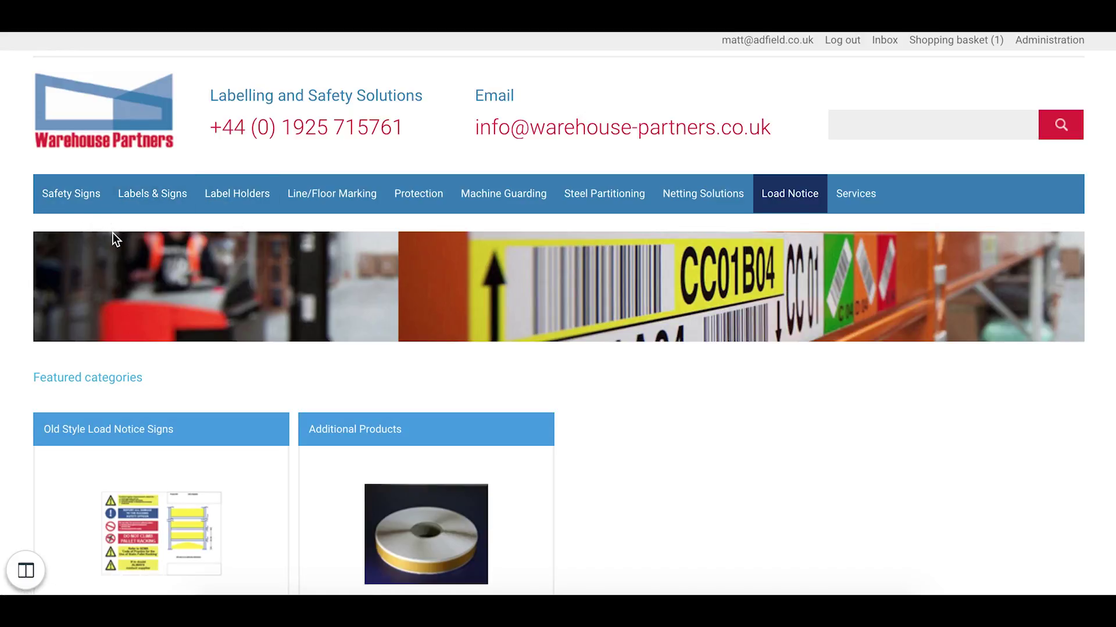
scroll(115, 239, down, 1)
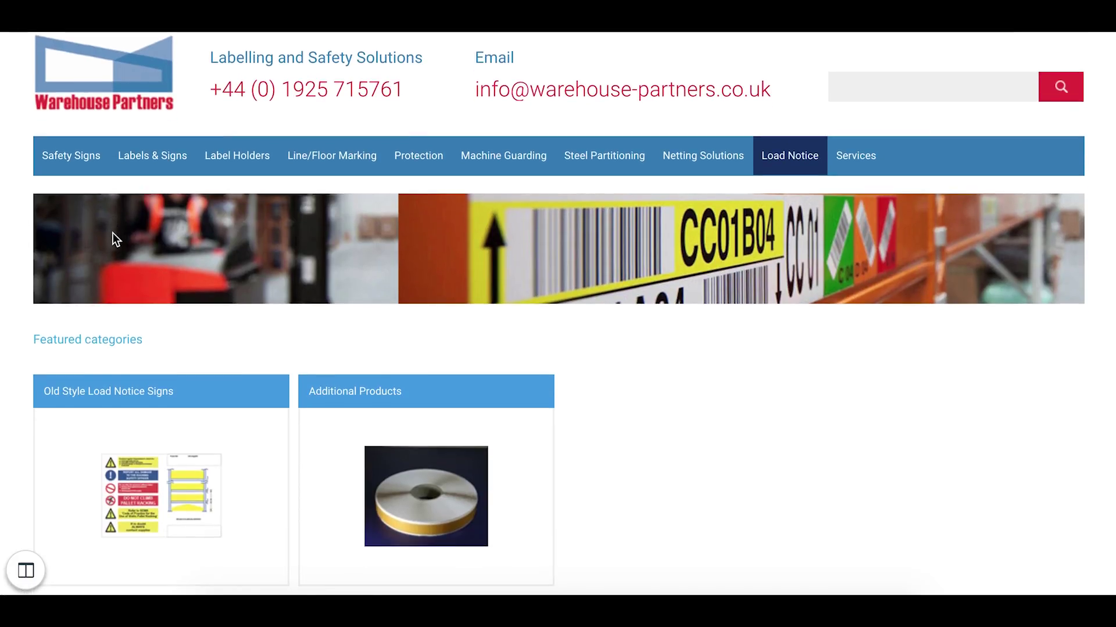
scroll(112, 233, down, 3)
scroll(113, 233, down, 4)
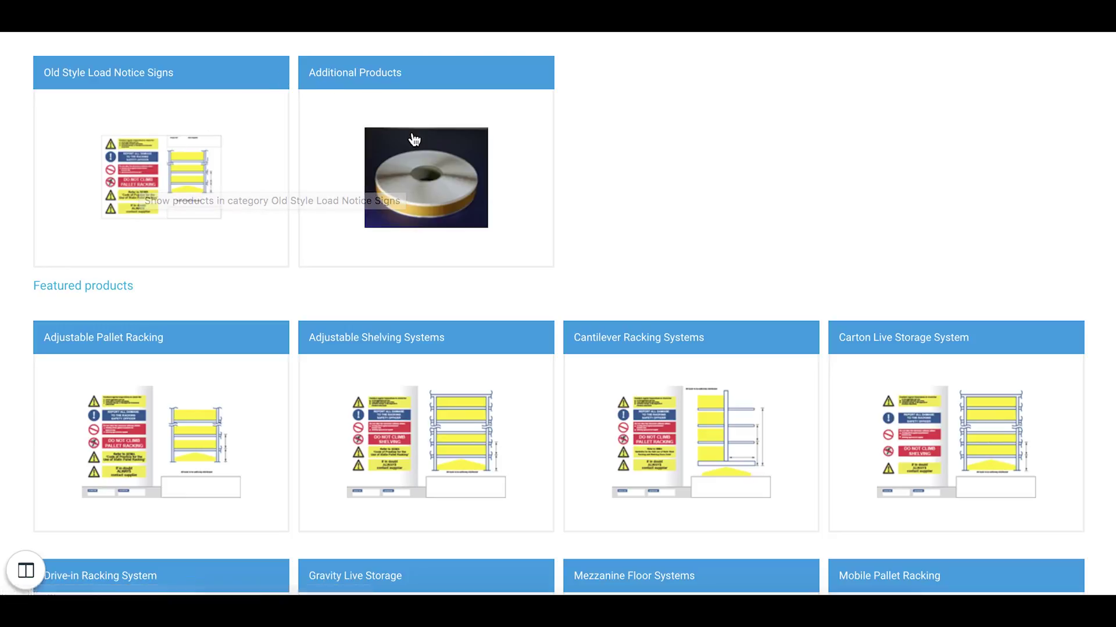
scroll(414, 140, down, 3)
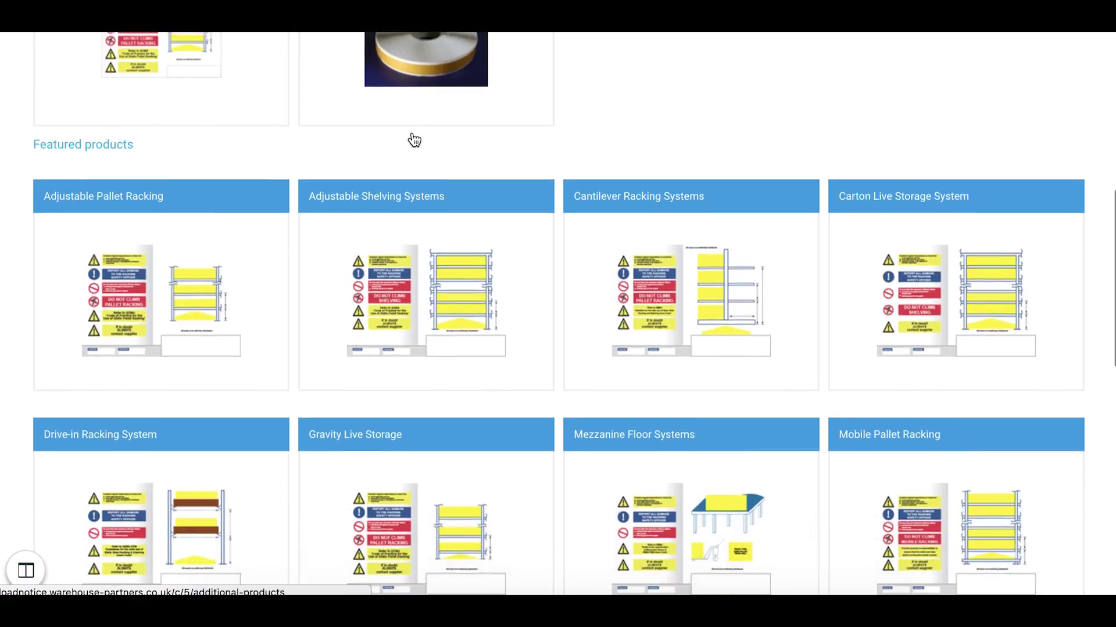
scroll(412, 132, down, 1)
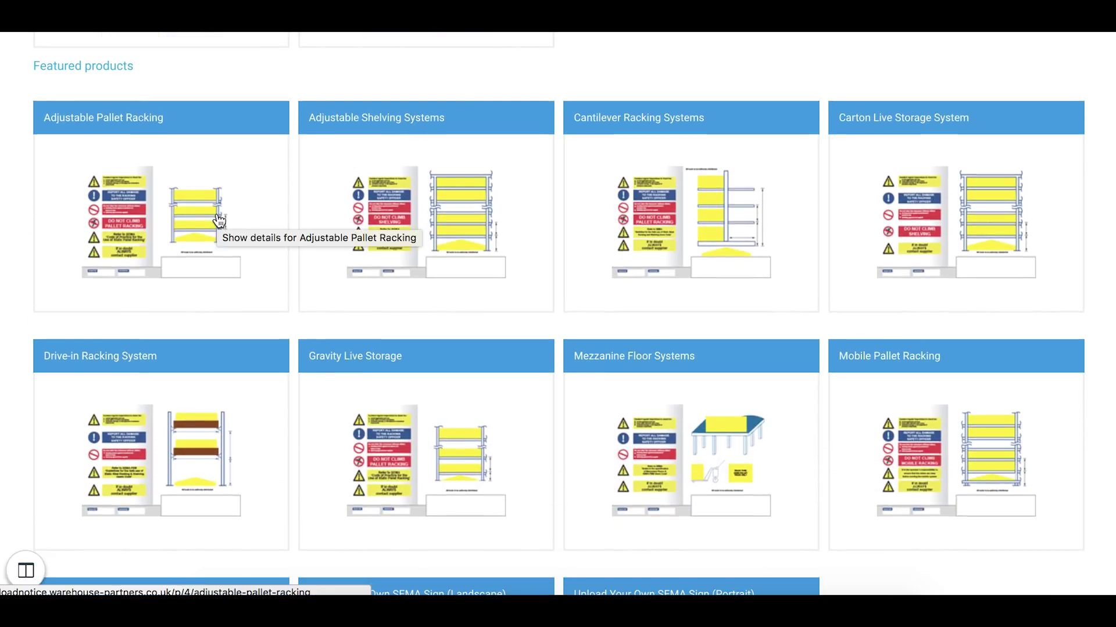
scroll(218, 220, down, 1)
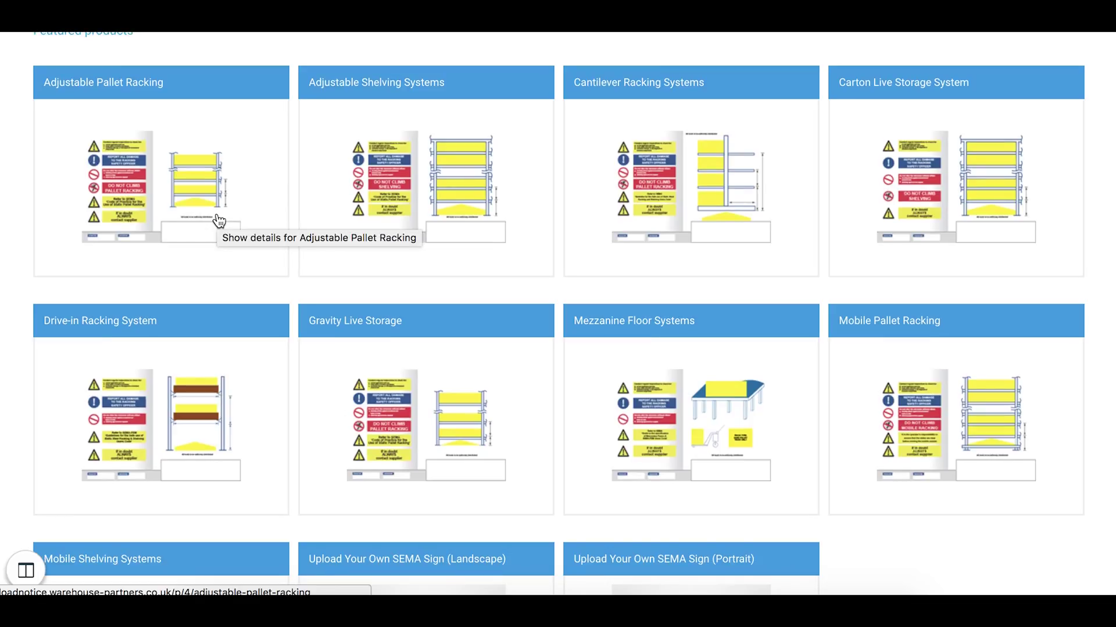
scroll(219, 219, up, 7)
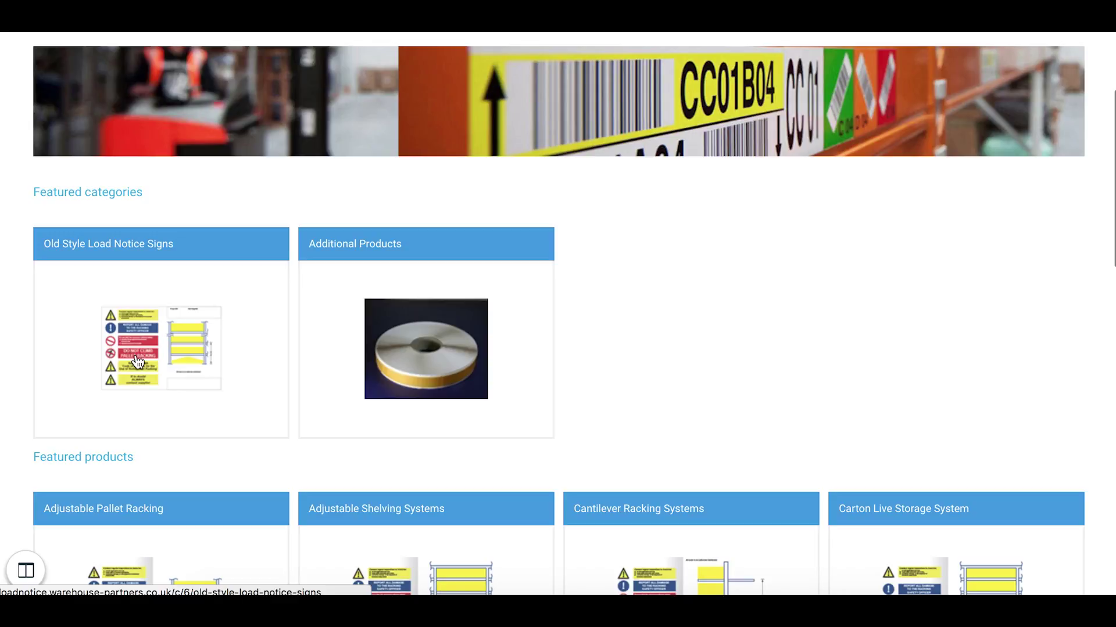
Step: Open the Old Style Adjustable Pallet Racking load notice and keep the SRA3 size
click(138, 353)
scroll(138, 360, down, 2)
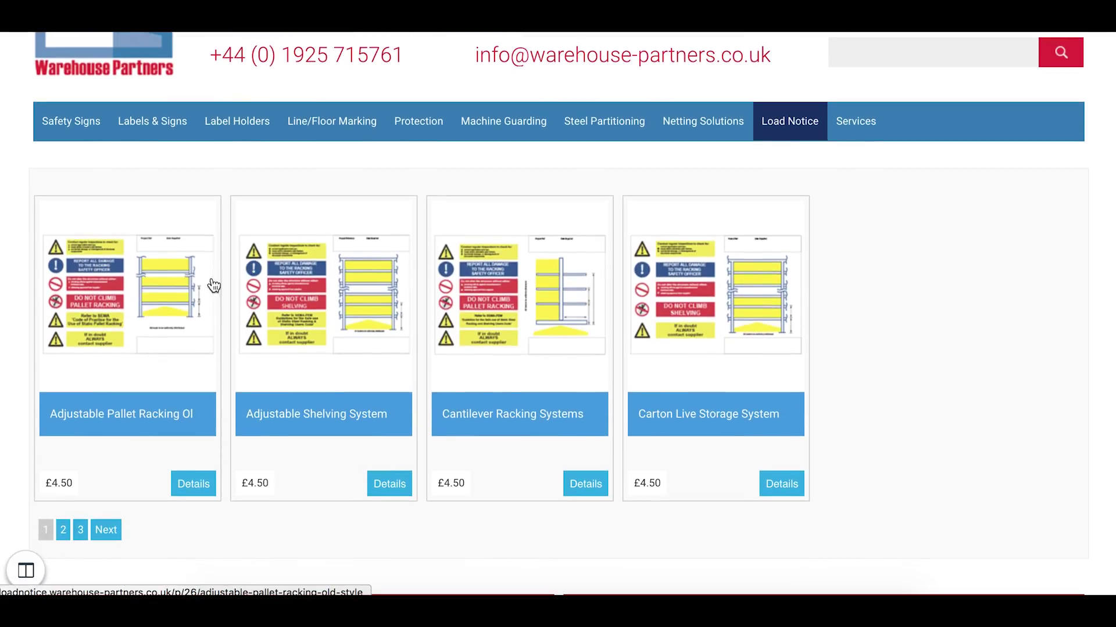
click(153, 308)
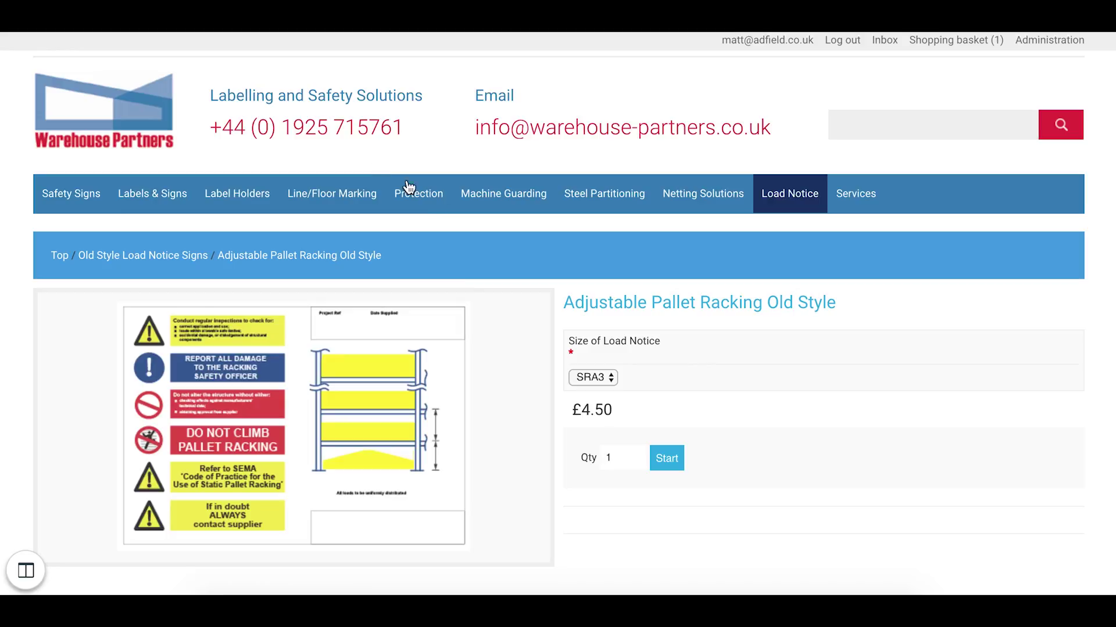
scroll(464, 288, down, 1)
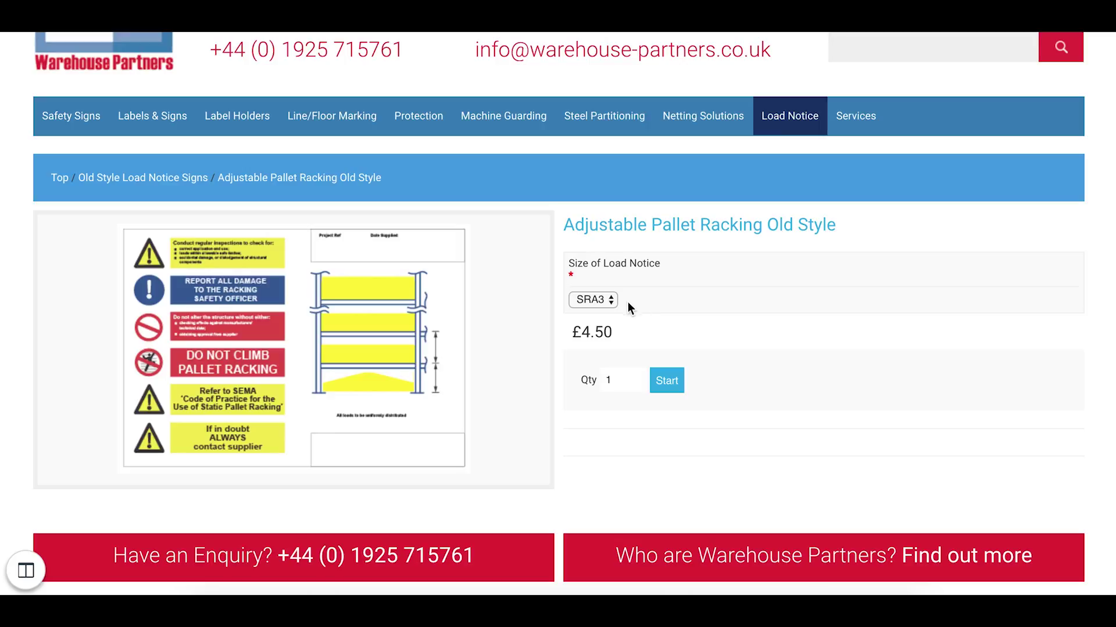
click(605, 302)
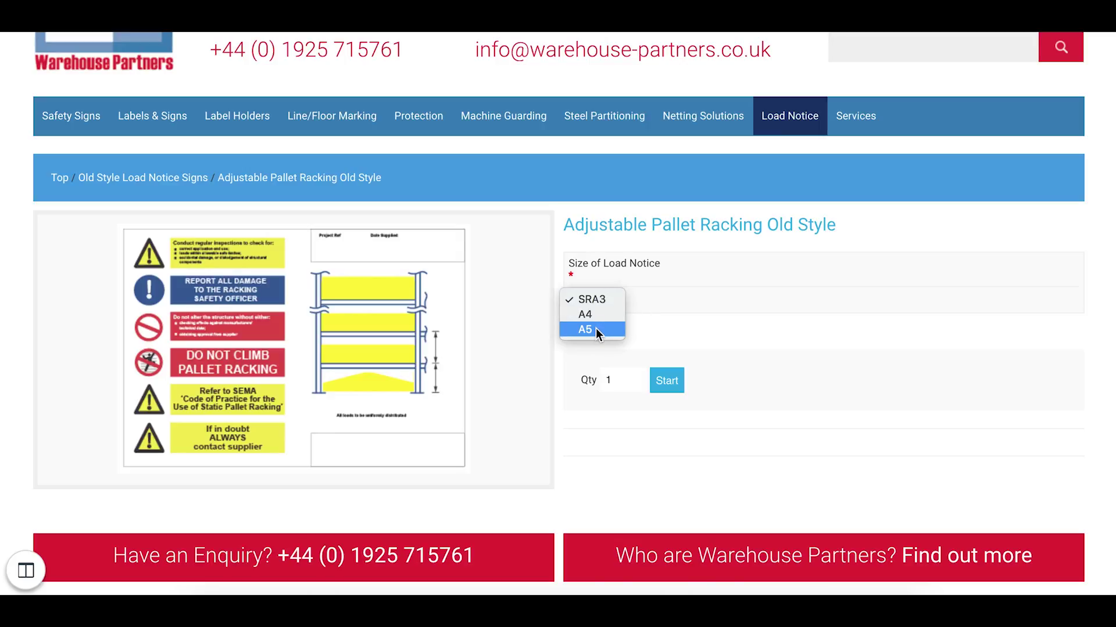
click(593, 301)
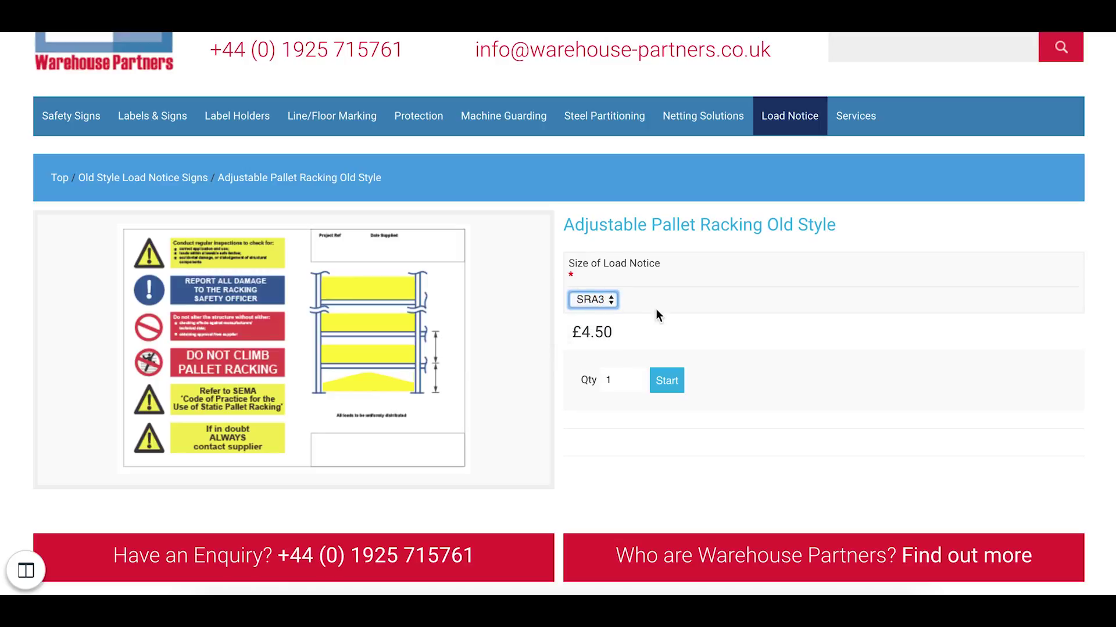
Step: Give the notice Project Reference PROJ123 and Date Supplied 30 November 2016
click(624, 379)
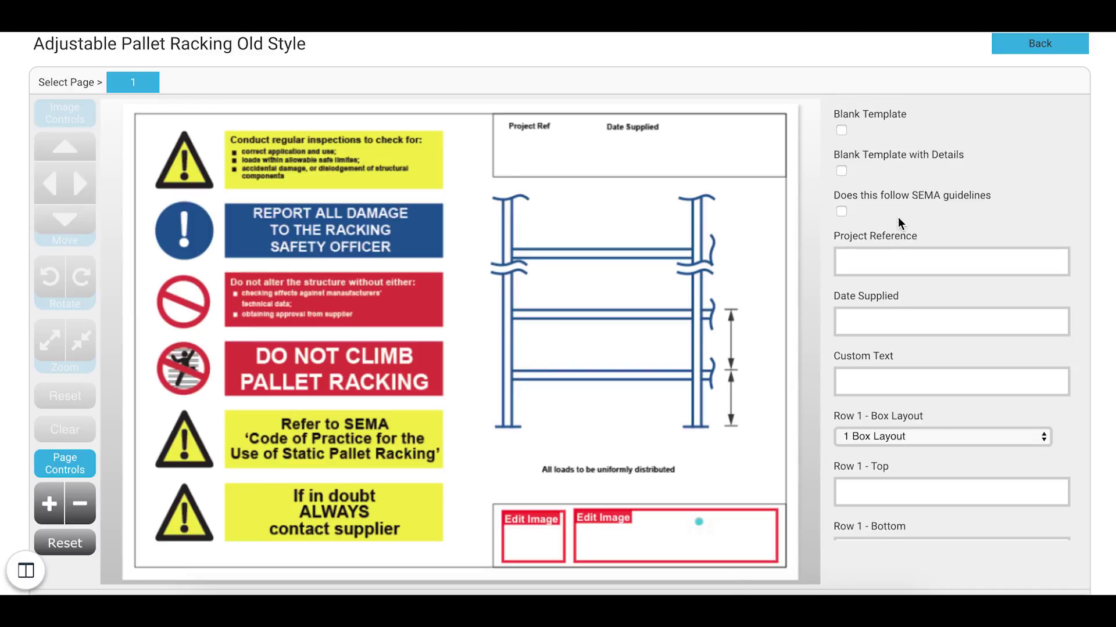
scroll(894, 251, down, 1)
click(870, 244)
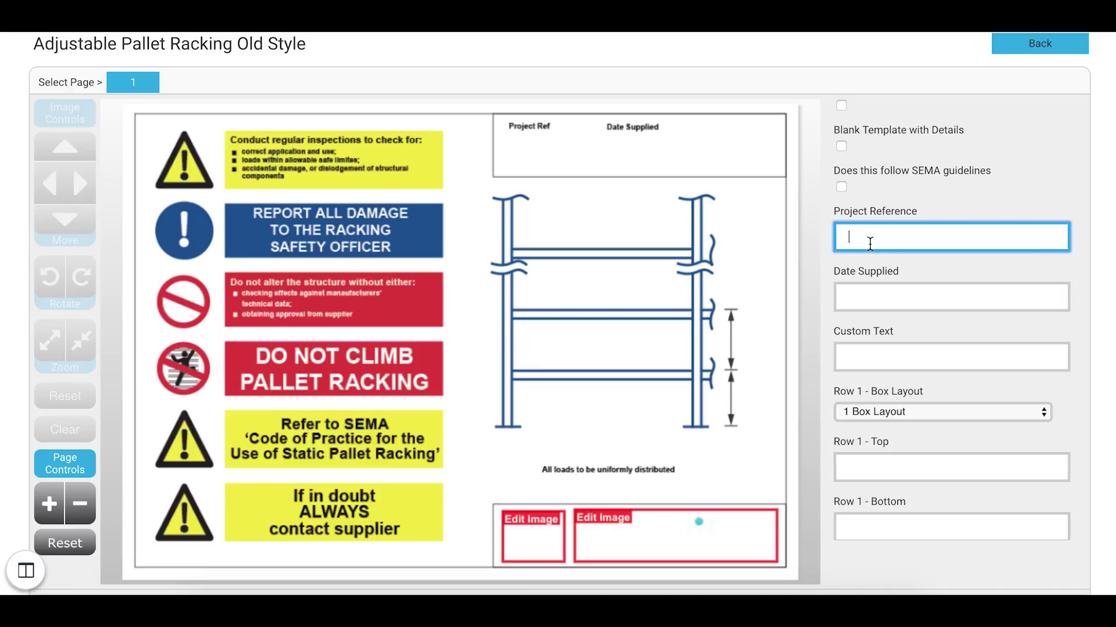
text(PROJ123)
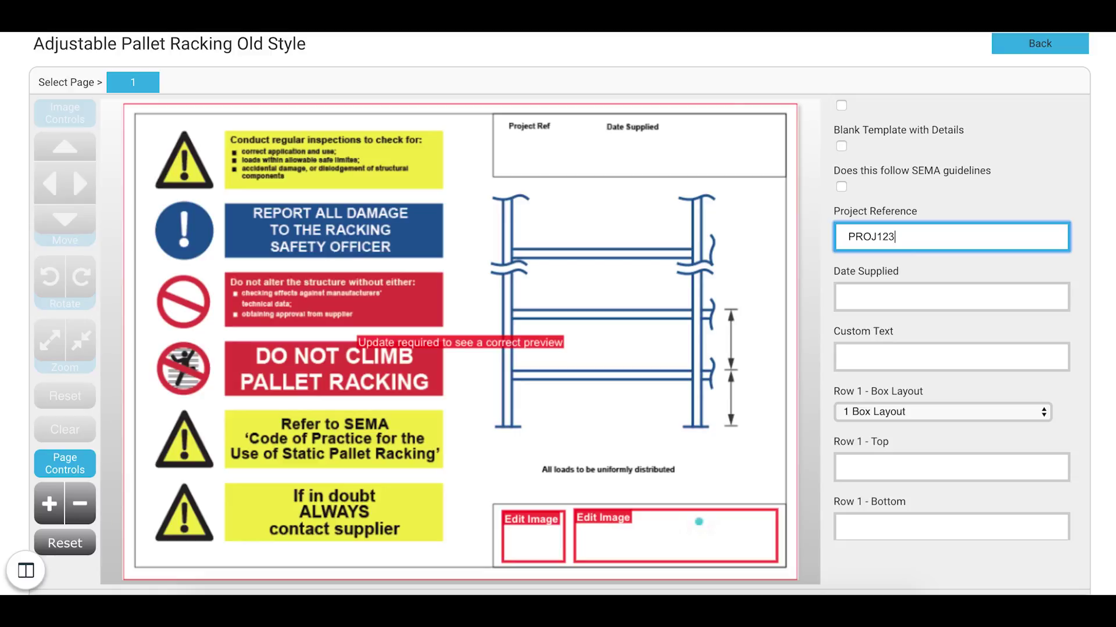
click(879, 298)
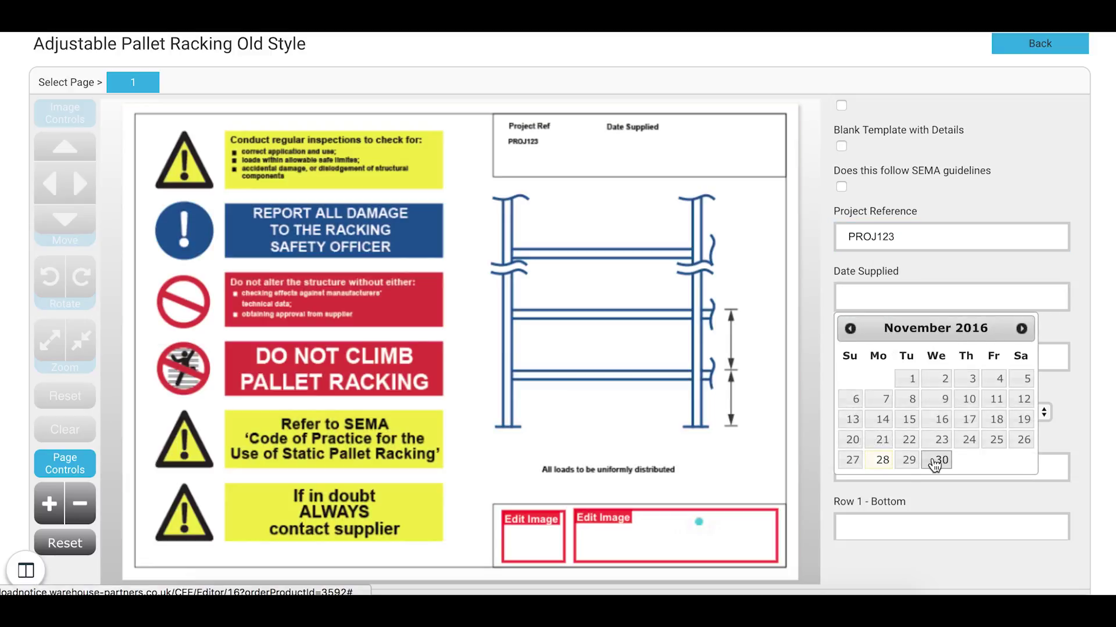
click(935, 460)
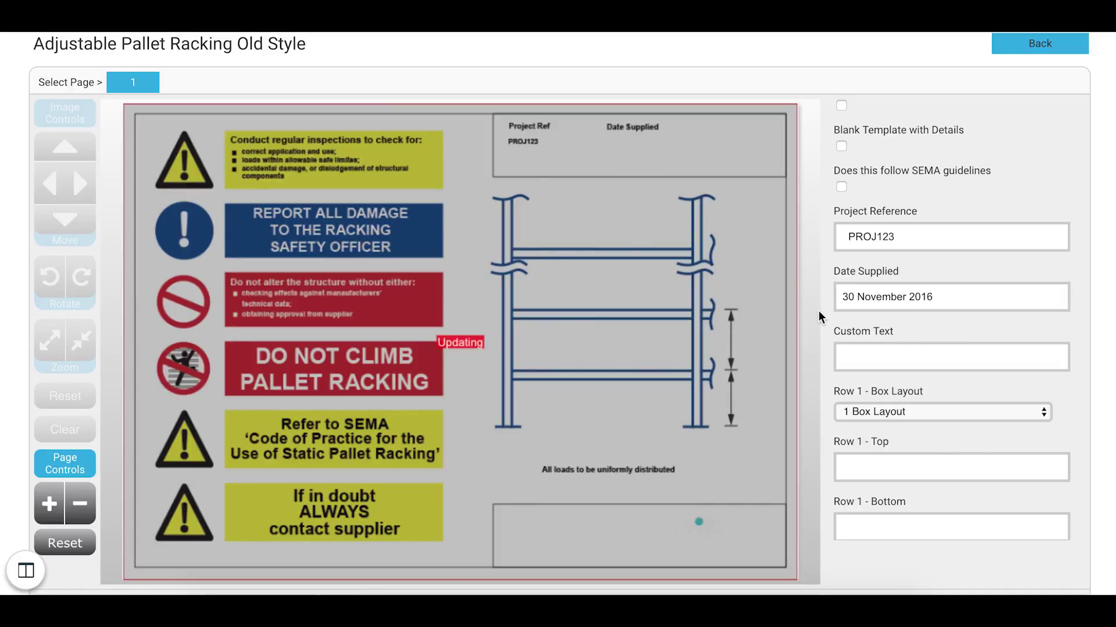
Step: Enter 500KG for Row 1 Bottom and Top, and give Row 1 a 2 Box Layout
scroll(953, 384, down, 2)
click(875, 427)
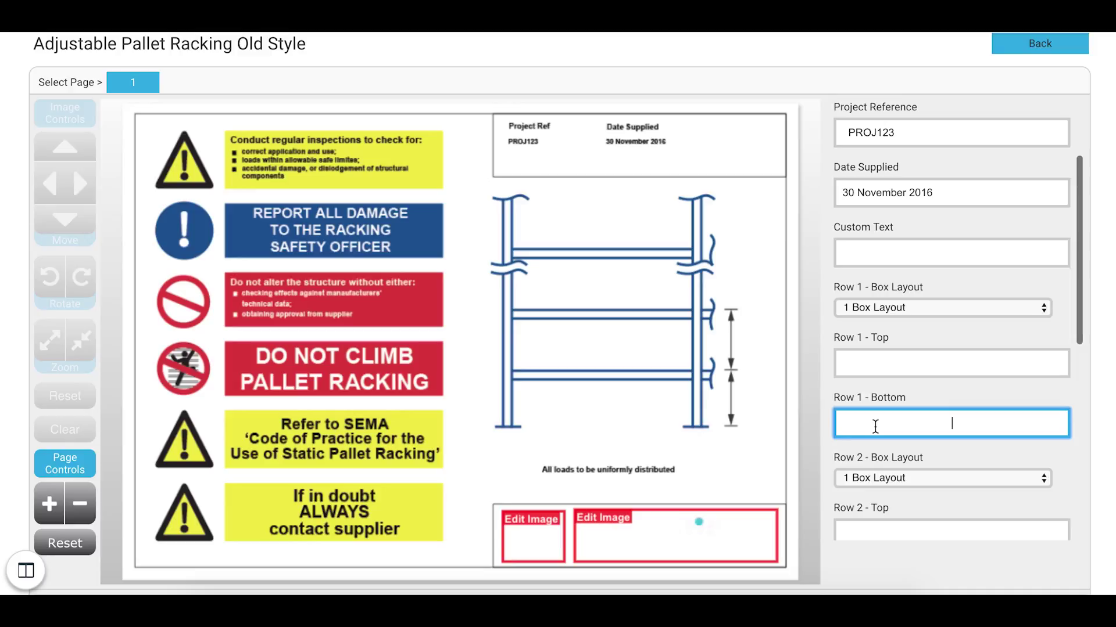
text(500KG)
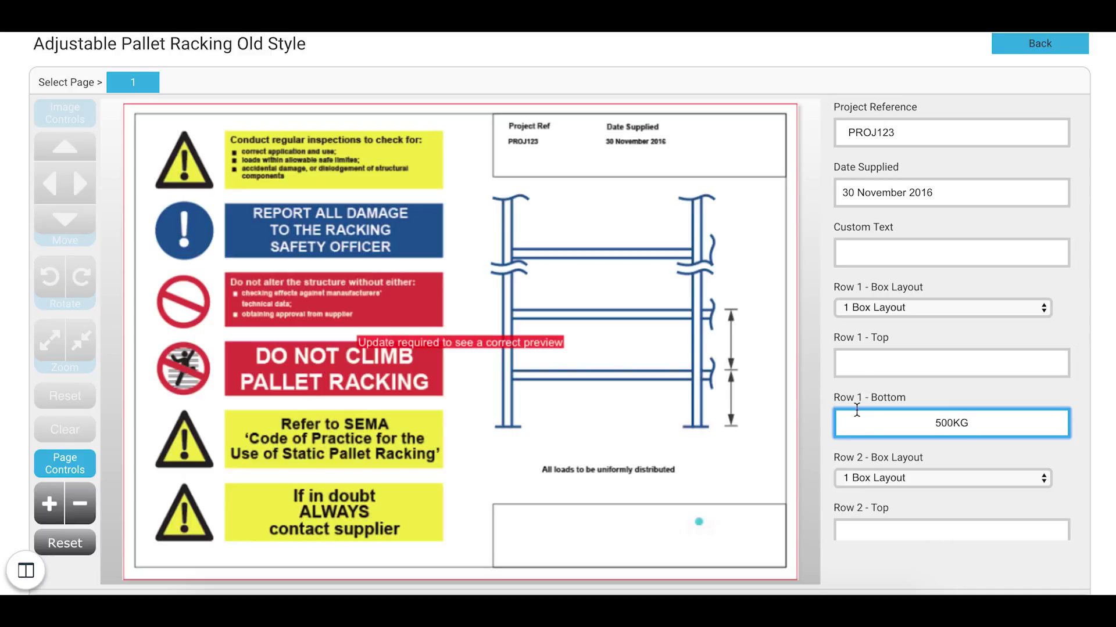
click(891, 369)
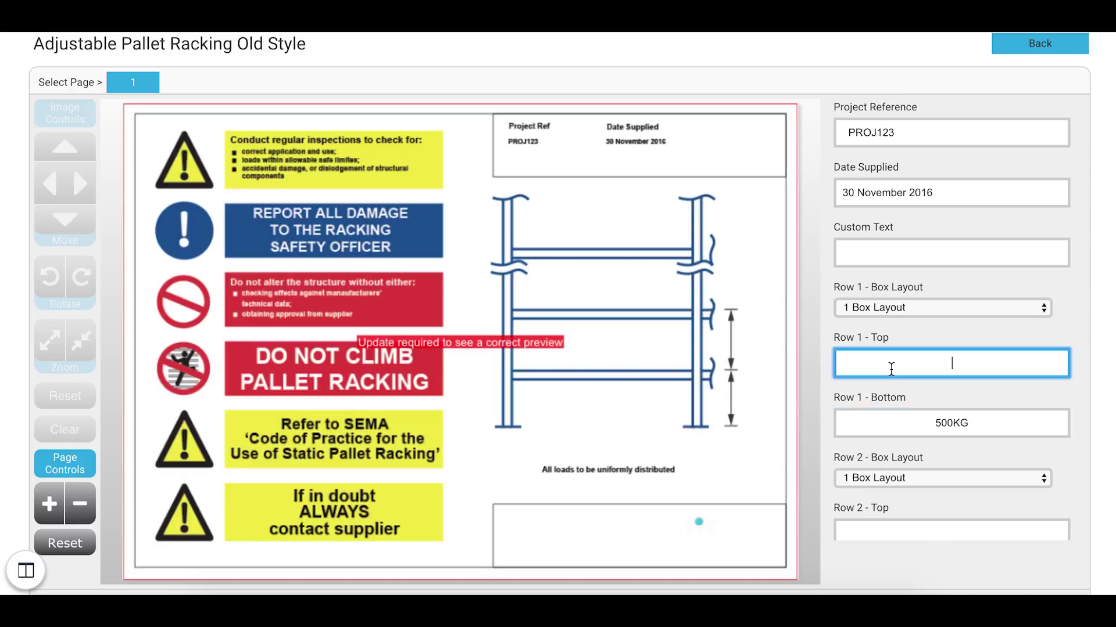
text(500KG)
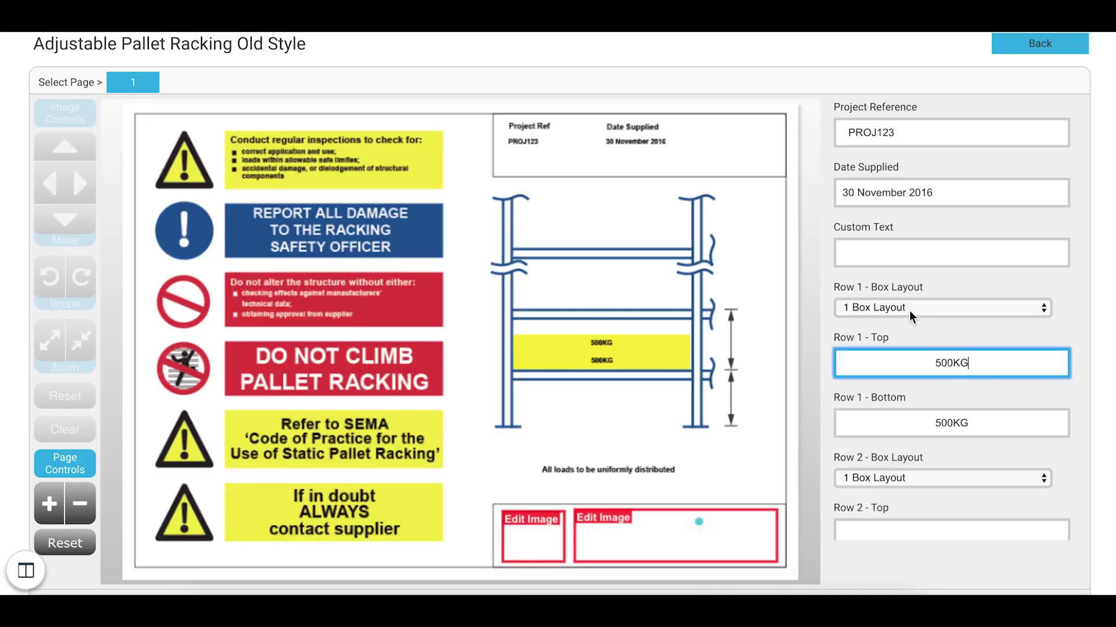
click(908, 313)
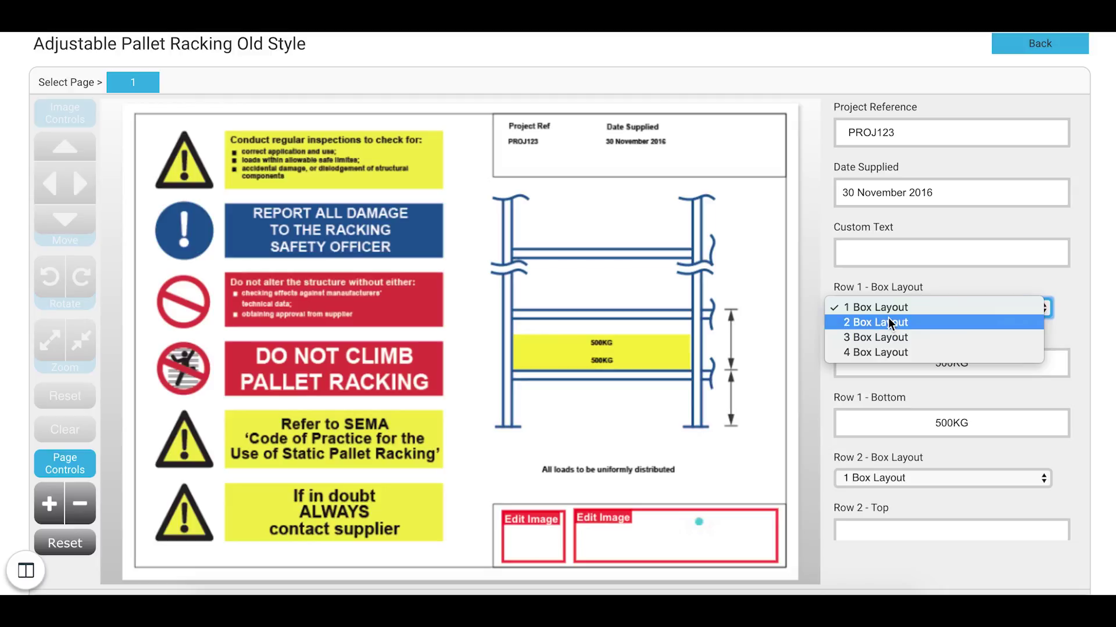
click(891, 323)
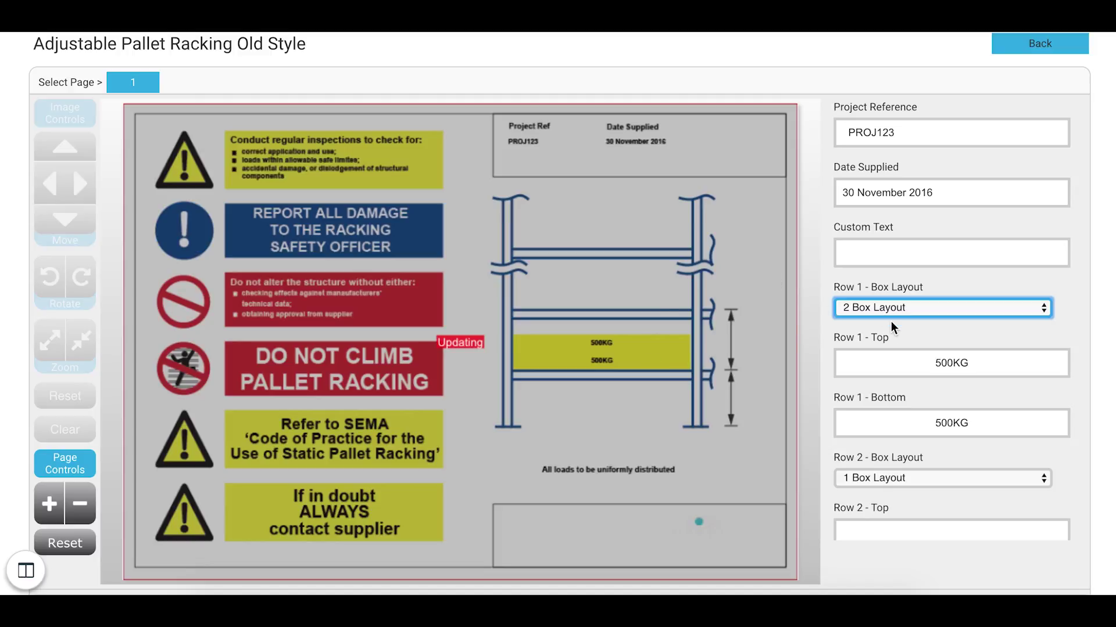
Step: Enter 100KG for Row 2 Bottom and Top, and give Row 2 a 3 Box Layout
scroll(956, 366, down, 3)
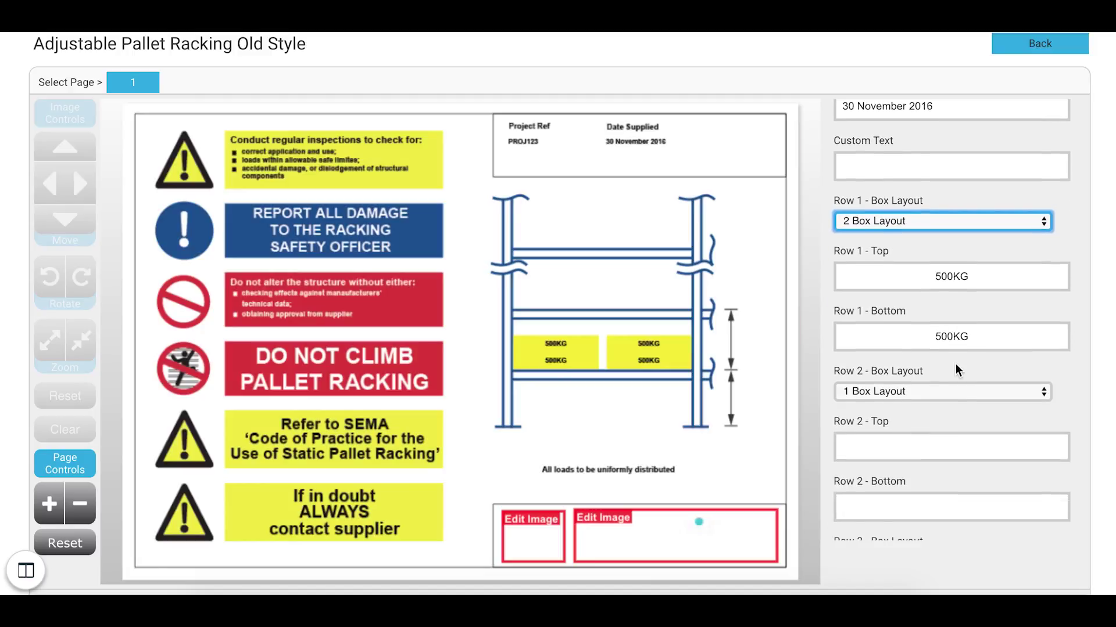
click(858, 443)
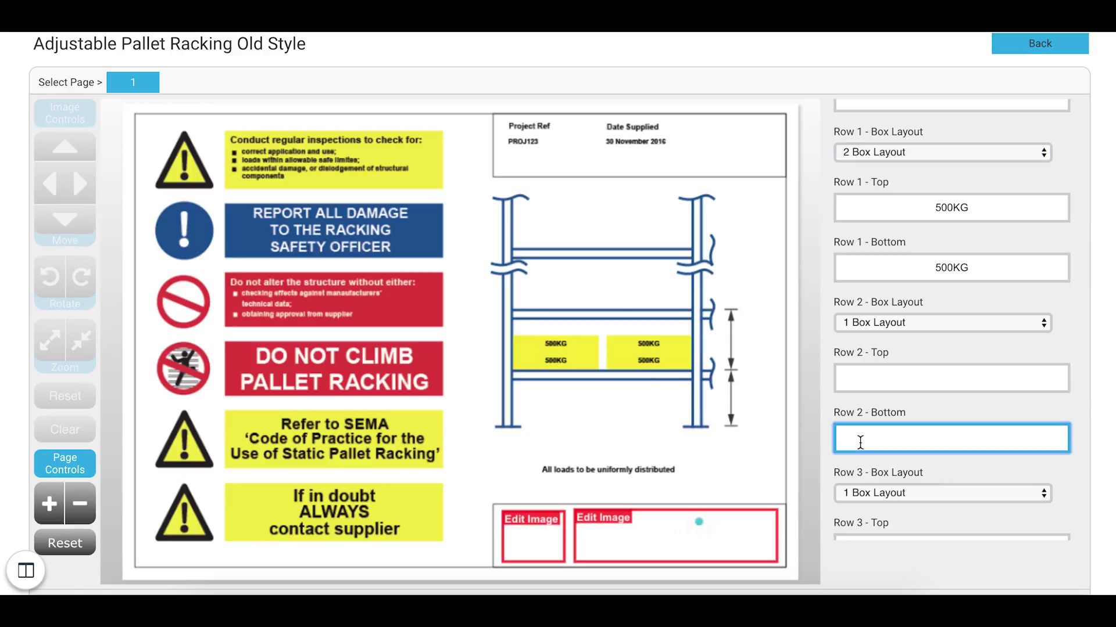
text(100KG)
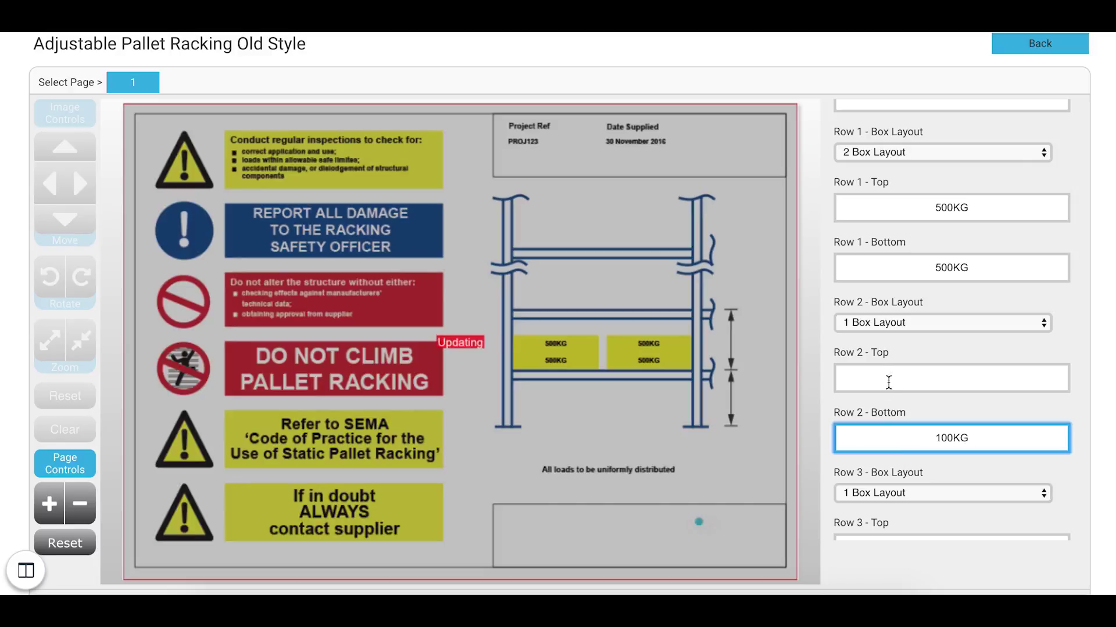
click(889, 378)
text(100KG)
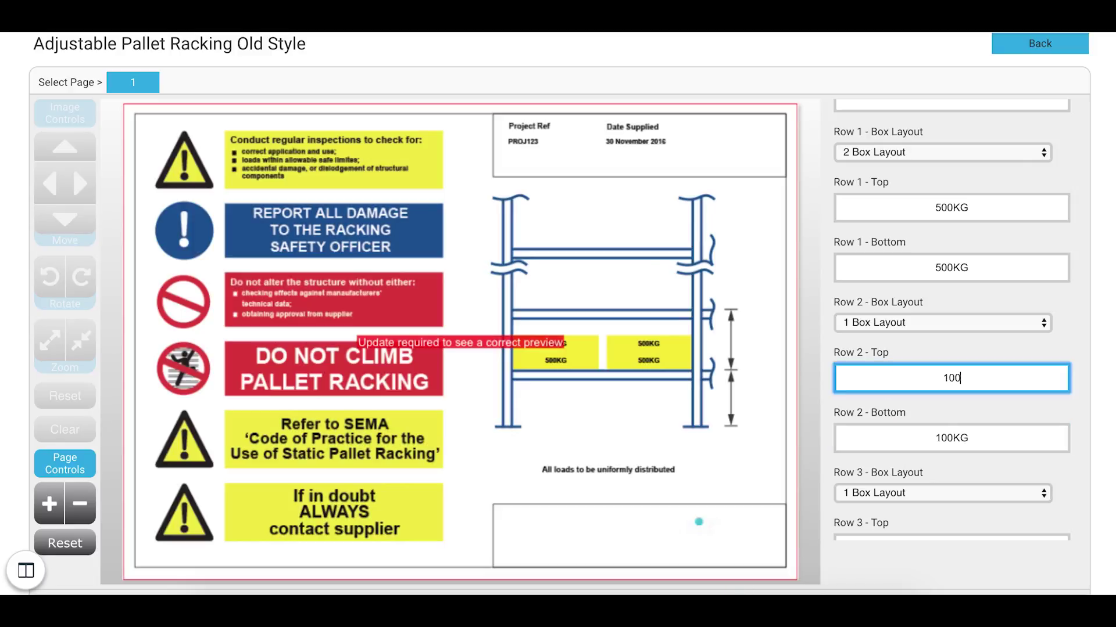
click(914, 323)
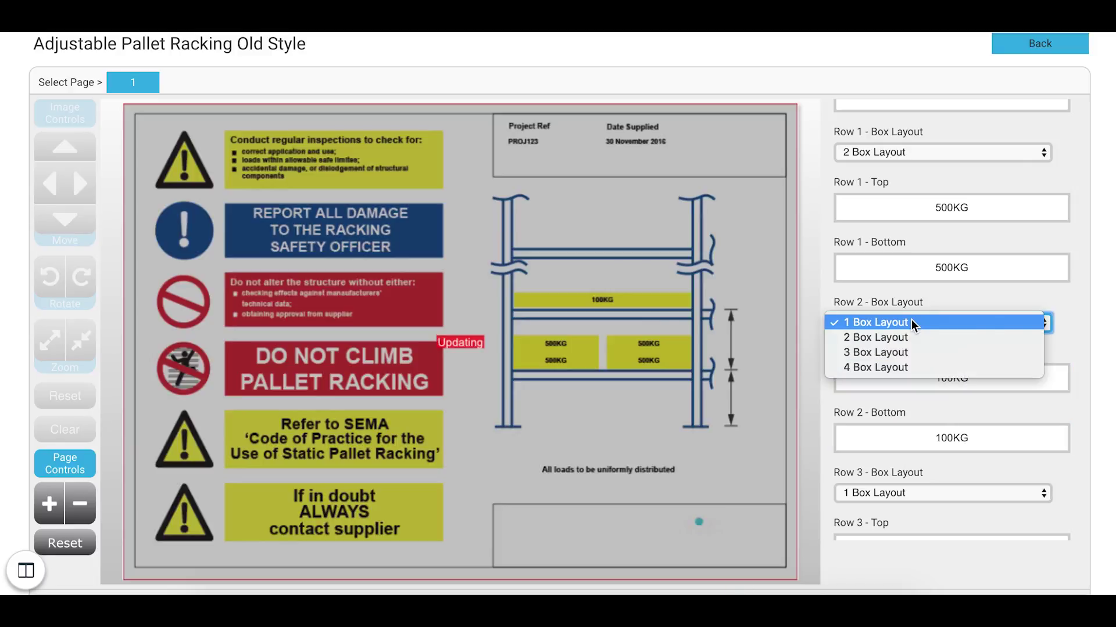
click(903, 354)
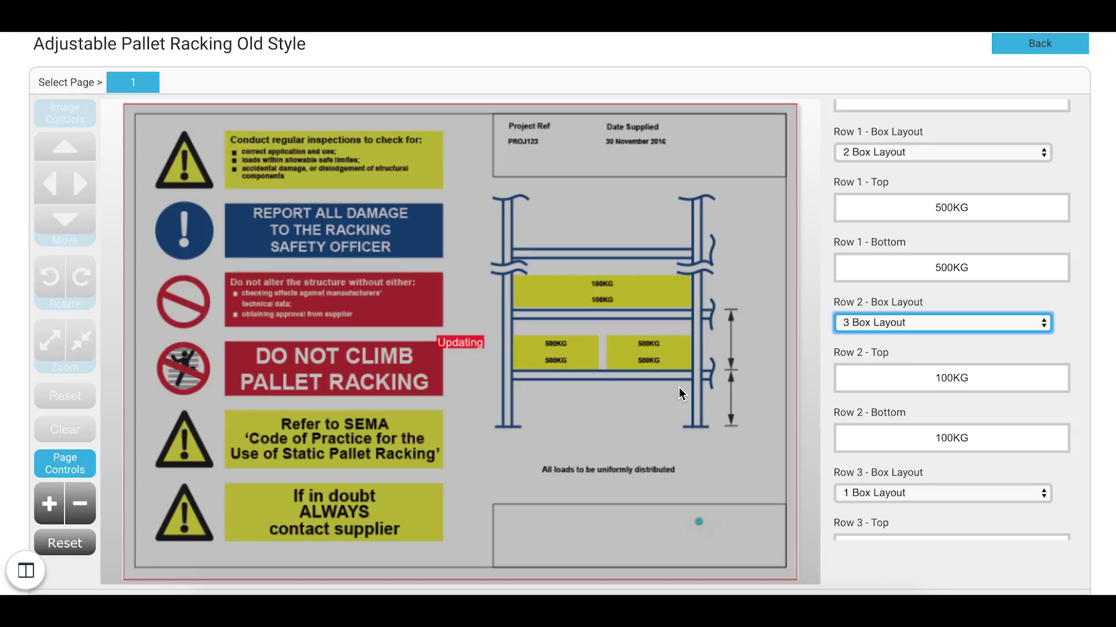
Step: Add the customised SRA3 Adjustable Pallet Racking notice (£4.50) to the basket
scroll(831, 523, down, 3)
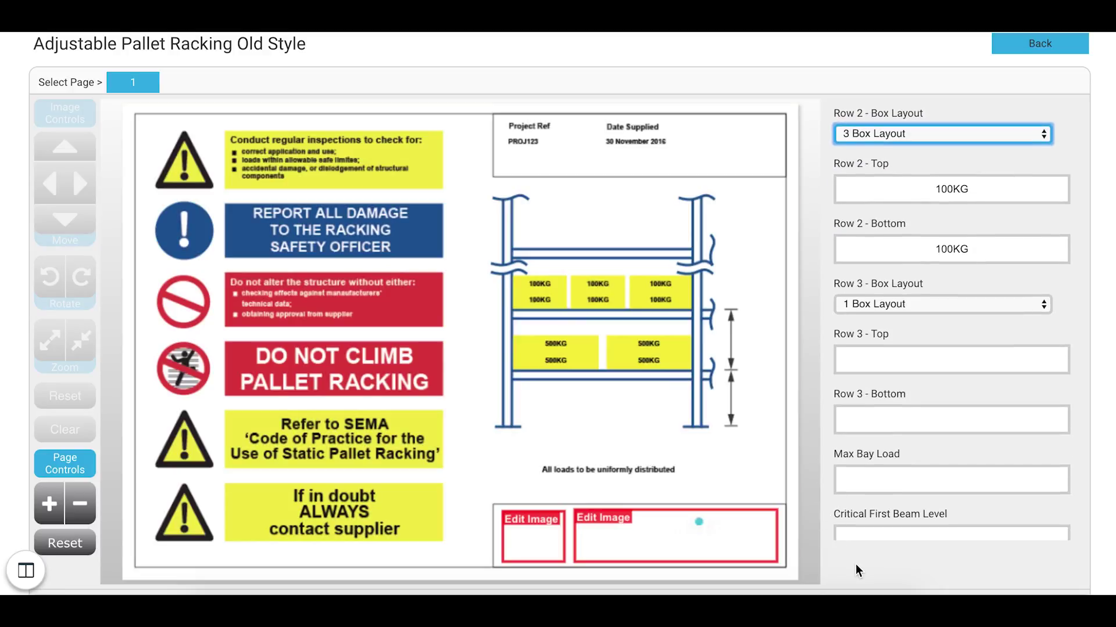
scroll(856, 571, down, 3)
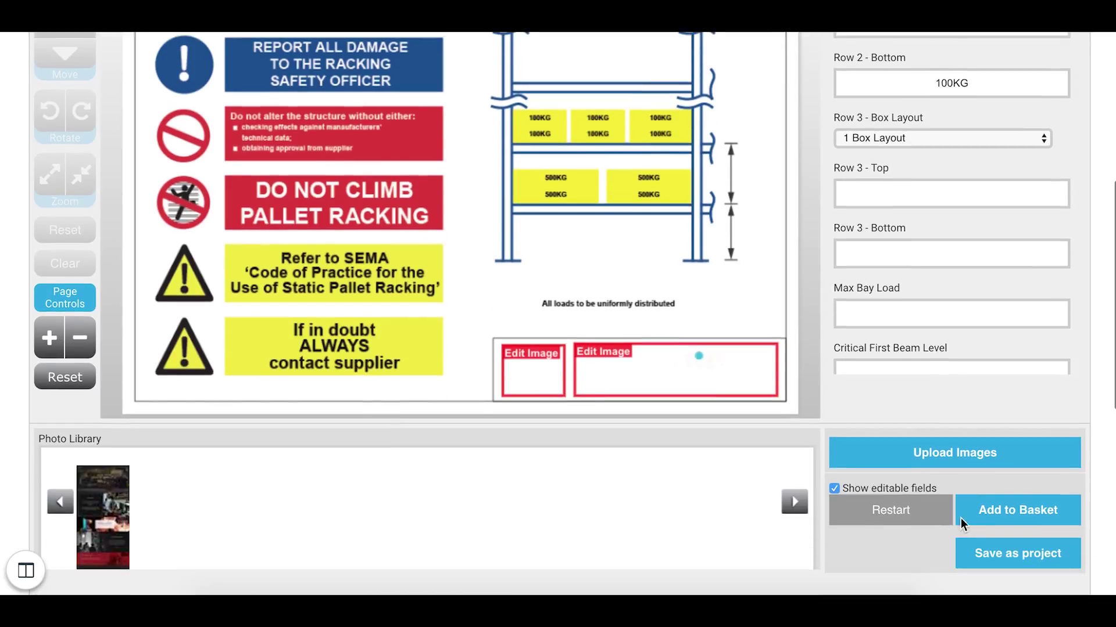
click(995, 516)
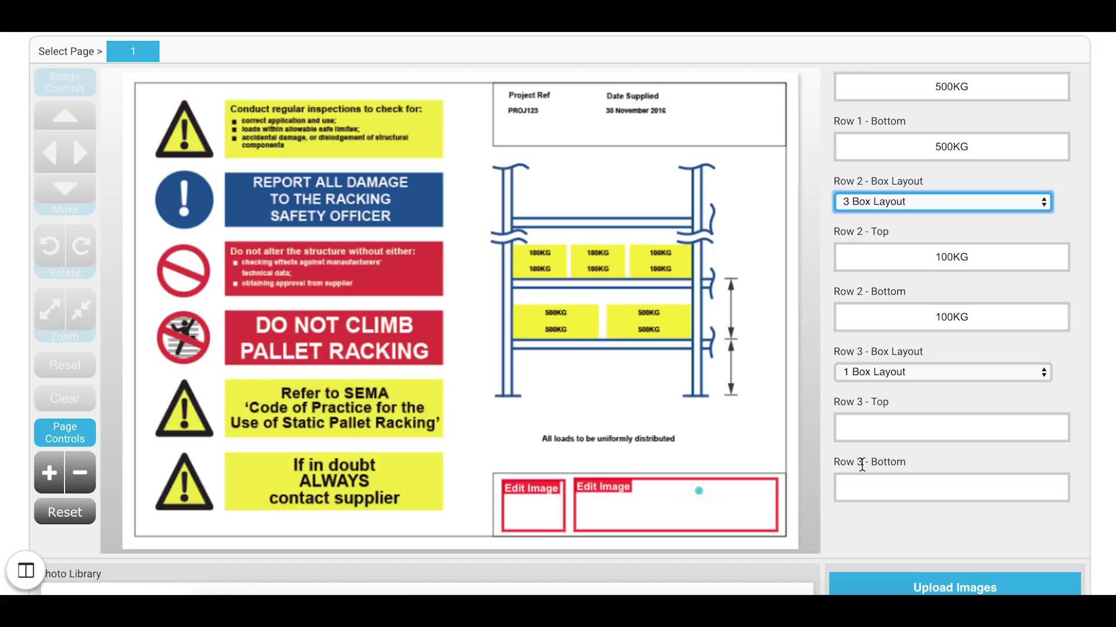
scroll(974, 458, down, 3)
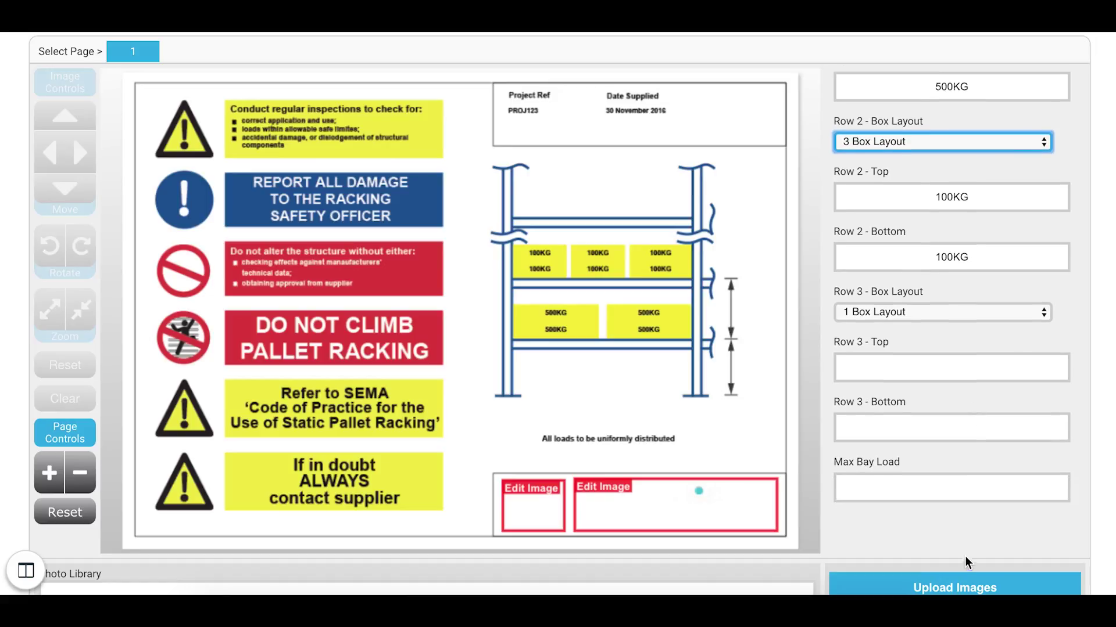
scroll(964, 558, down, 2)
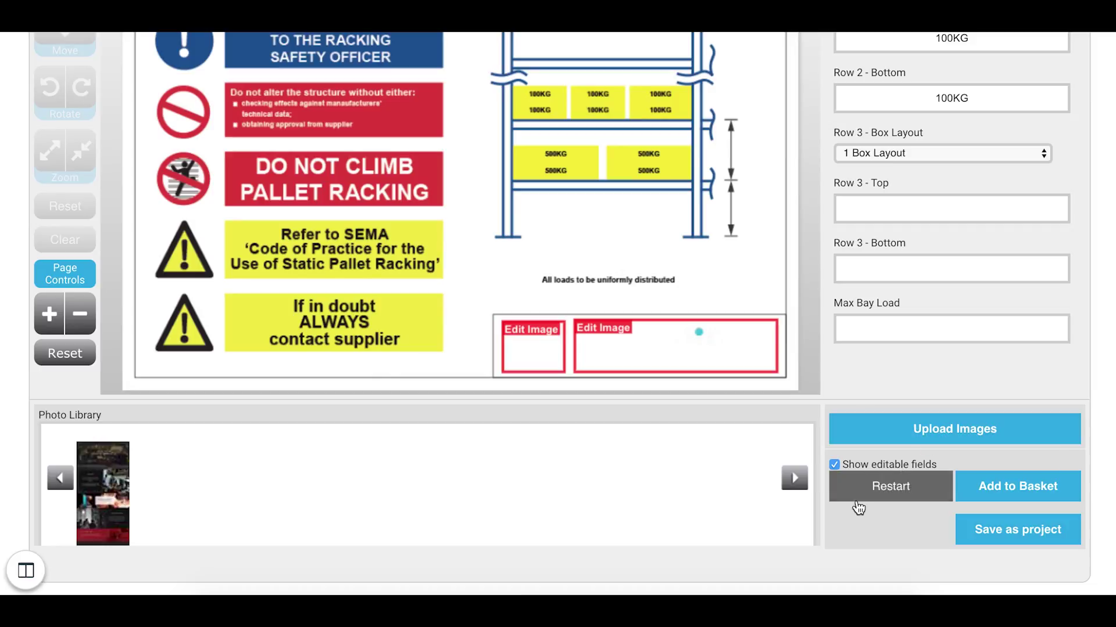
click(1012, 497)
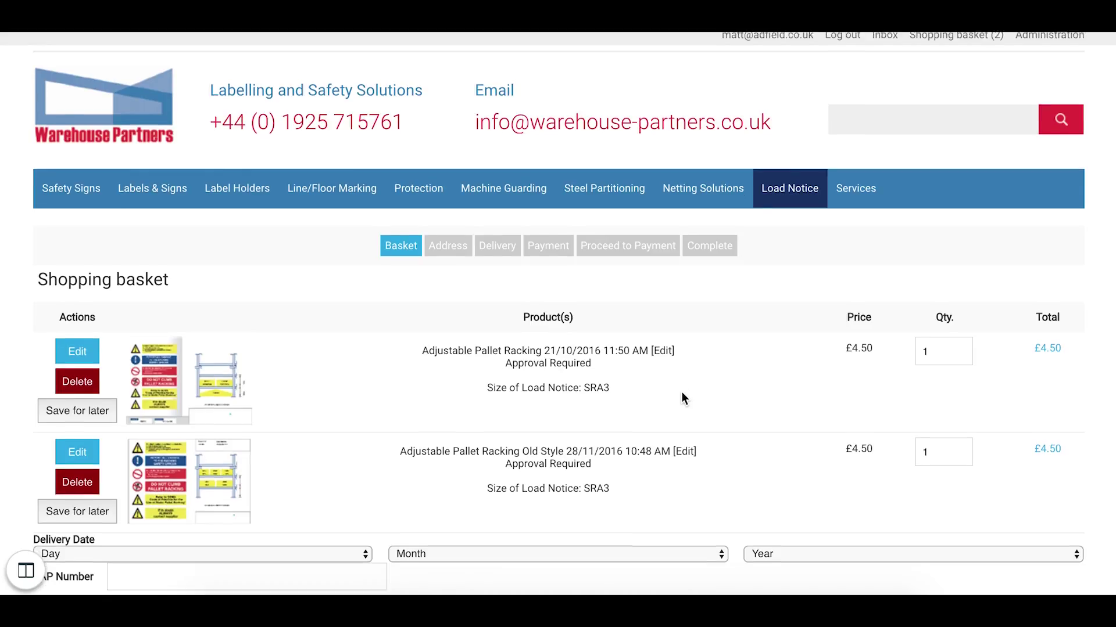
Step: Review the basket's delivery date, SAP Number and discount code fields, then go to checkout
scroll(681, 399, down, 3)
drag(616, 344, 435, 304)
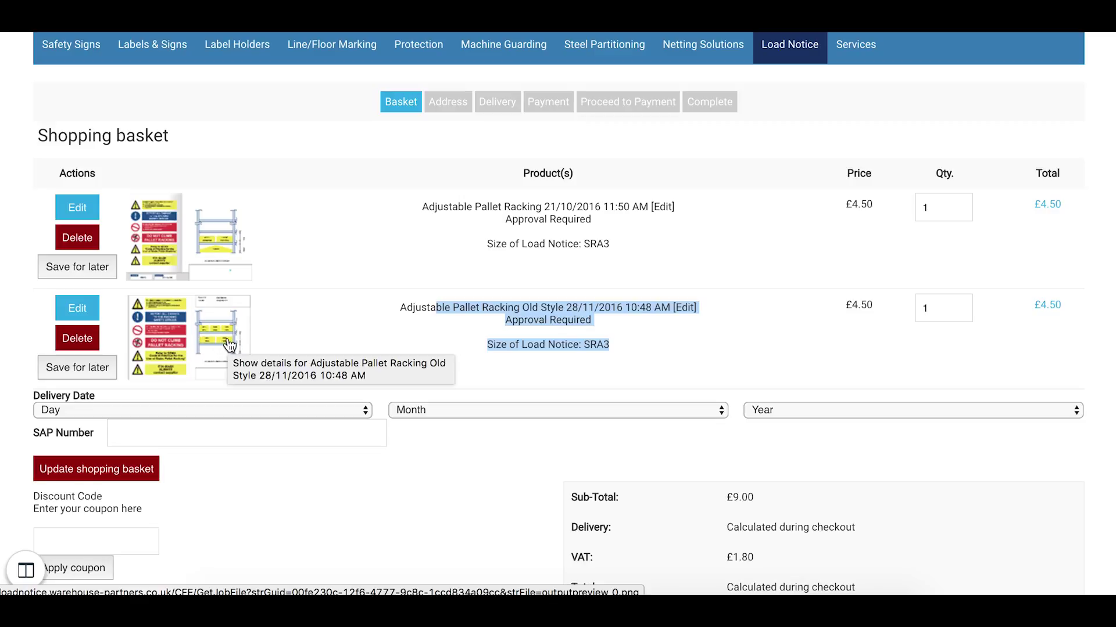
click(233, 409)
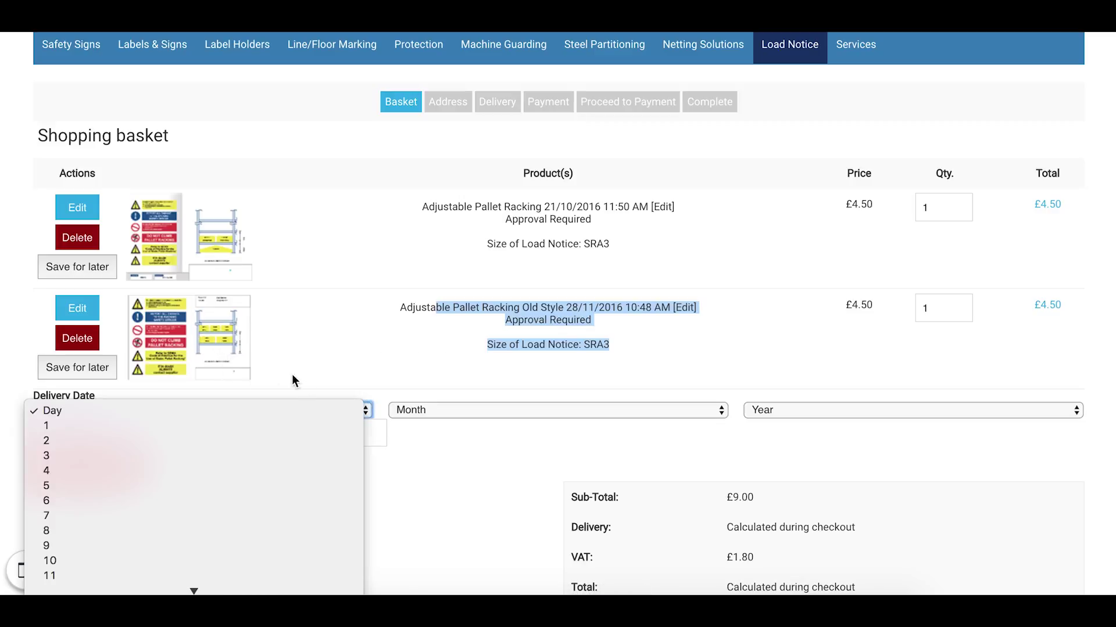
scroll(292, 380, down, 2)
click(170, 382)
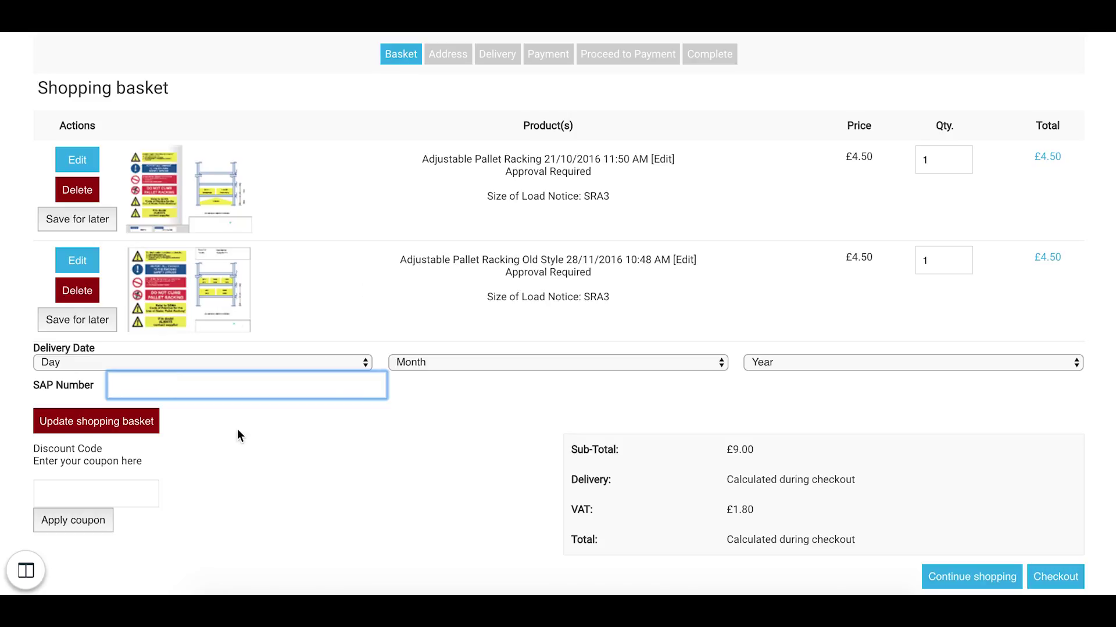
scroll(497, 421, down, 1)
click(77, 444)
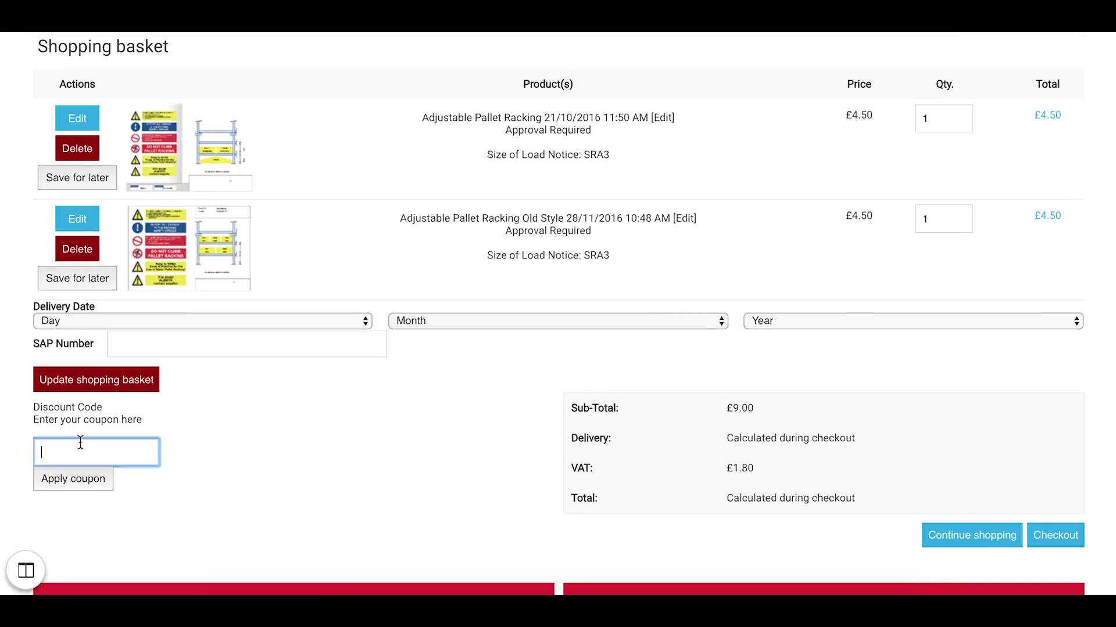
scroll(604, 390, down, 1)
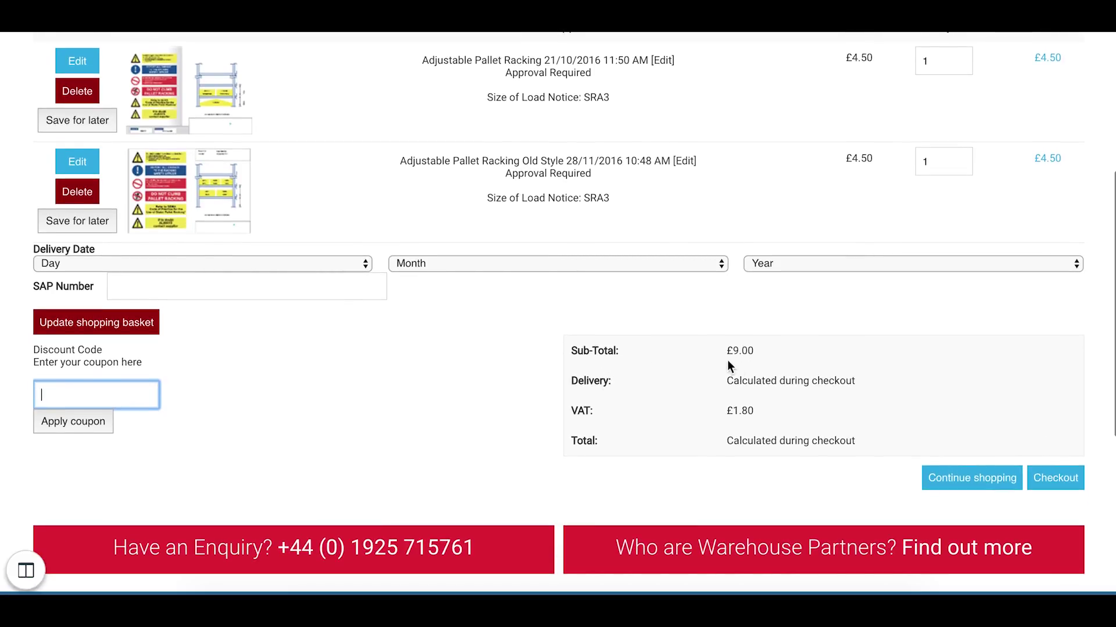
click(1055, 479)
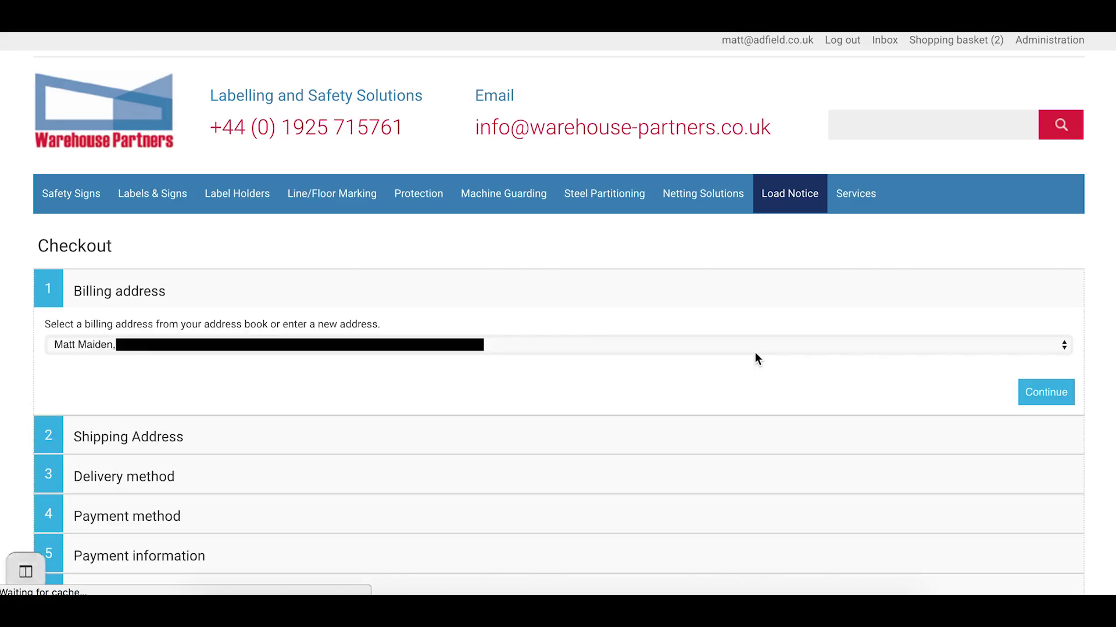
Step: Keep the saved address-book entry as the billing address and continue
click(250, 348)
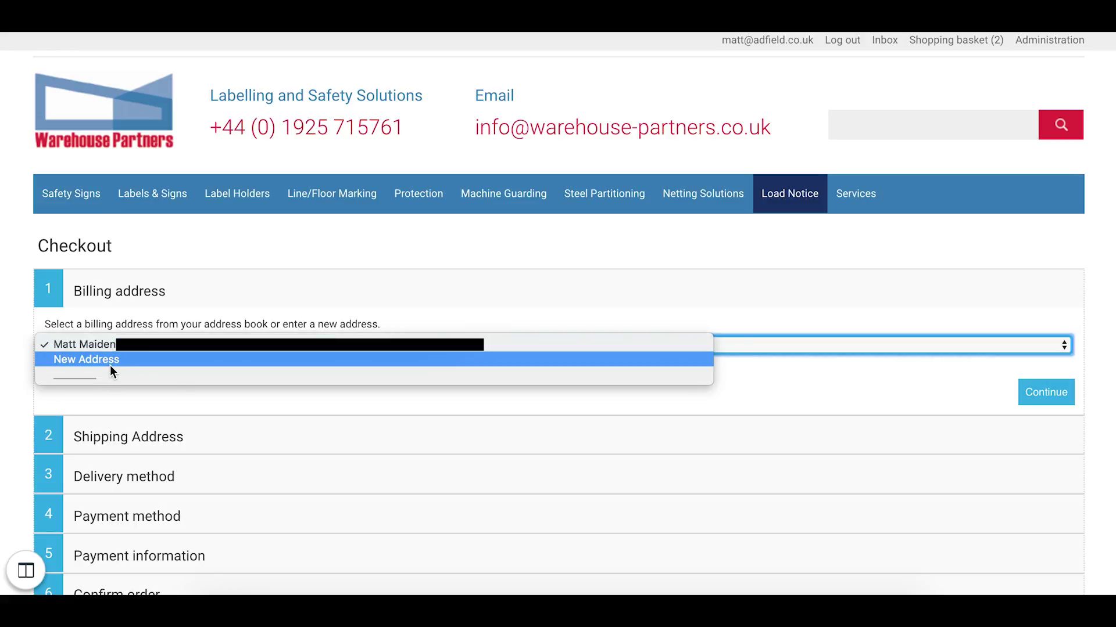
click(9, 372)
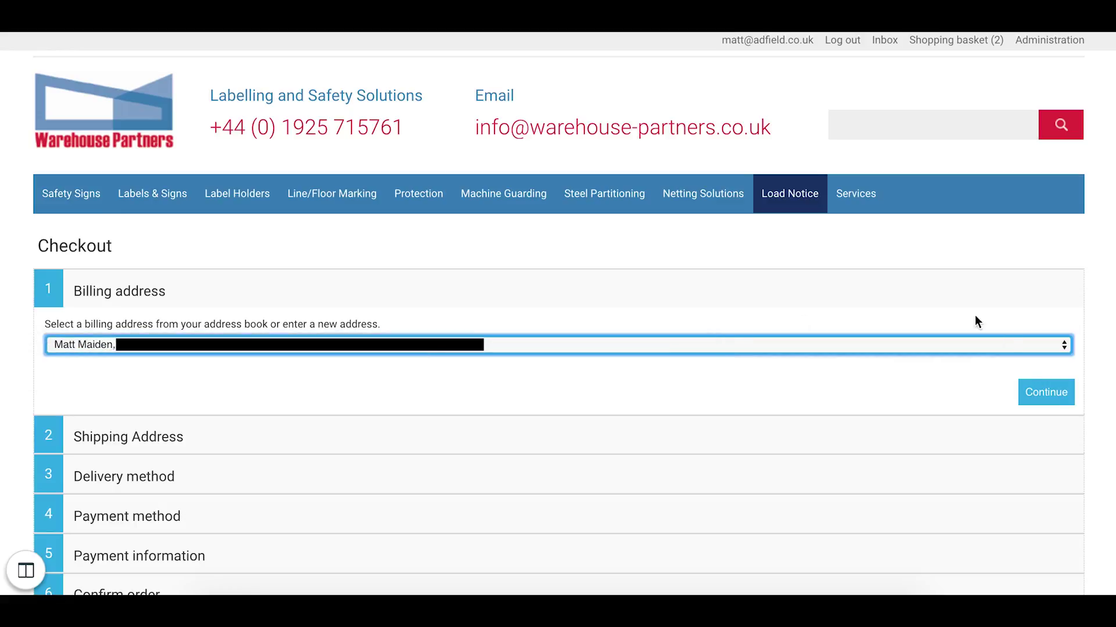
click(1045, 395)
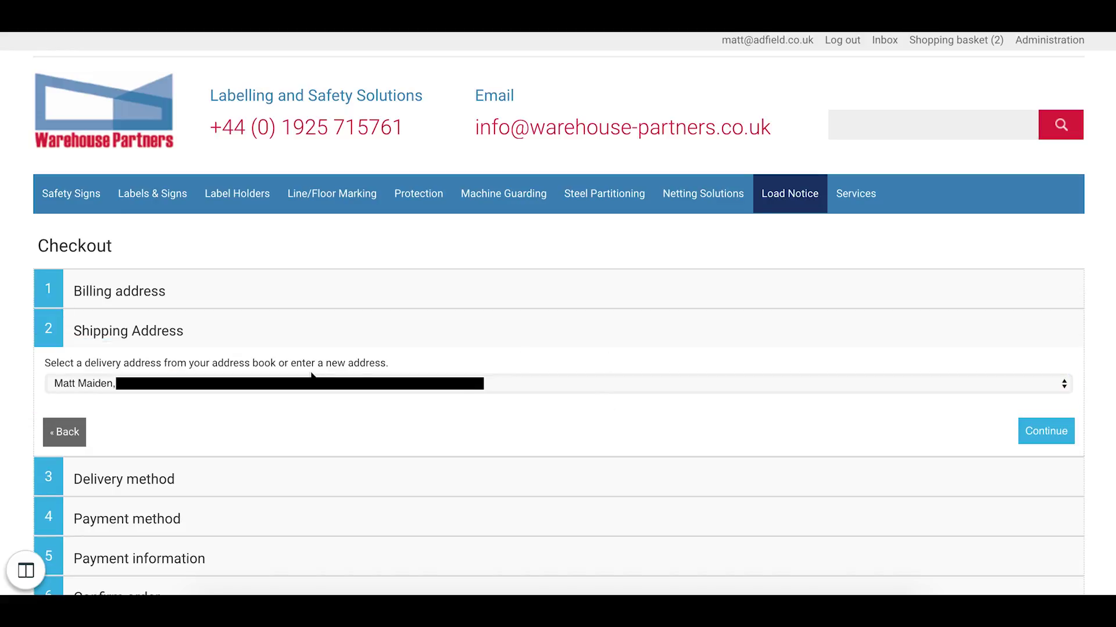
Step: Keep the saved address-book entry as the shipping address and continue
click(280, 386)
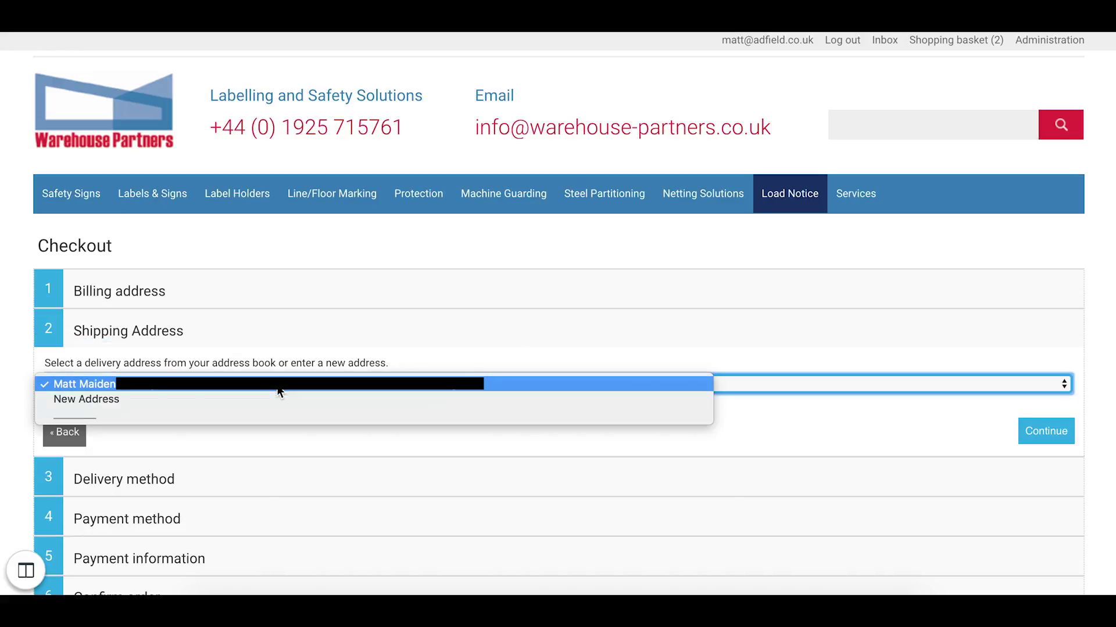
click(916, 438)
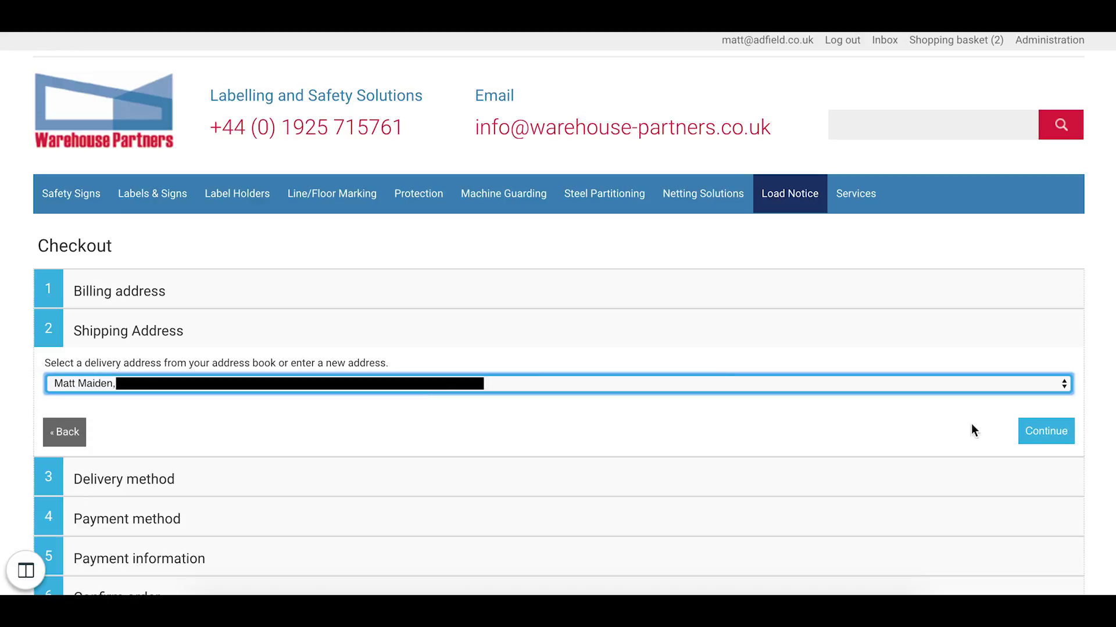
click(1043, 433)
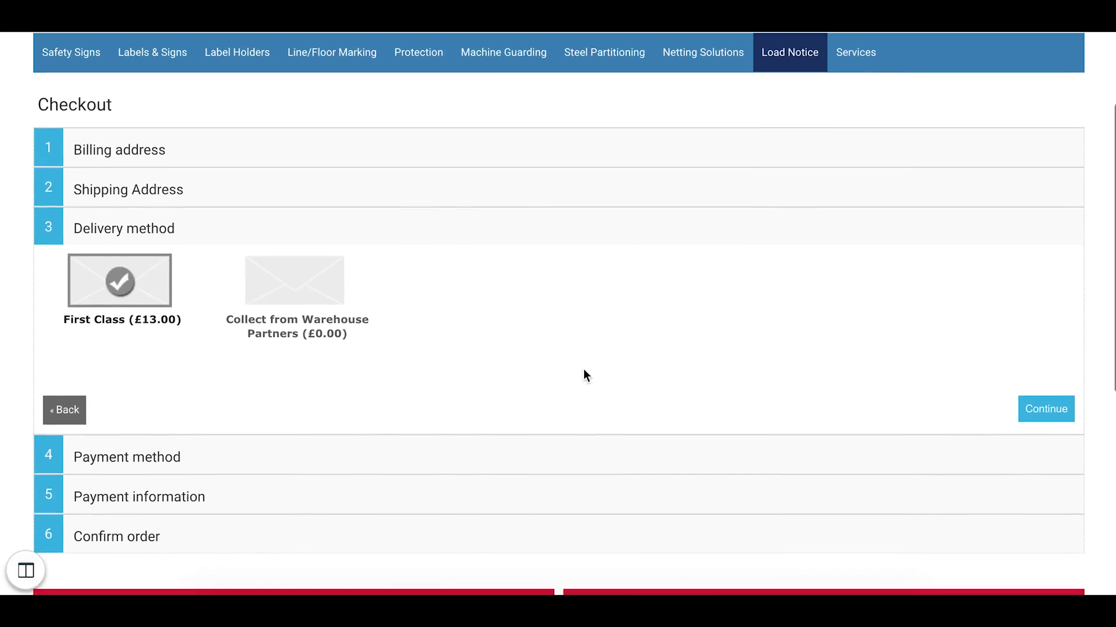
Step: Accept First Class delivery and Purchase Order payment for the £26.40 order
click(1040, 397)
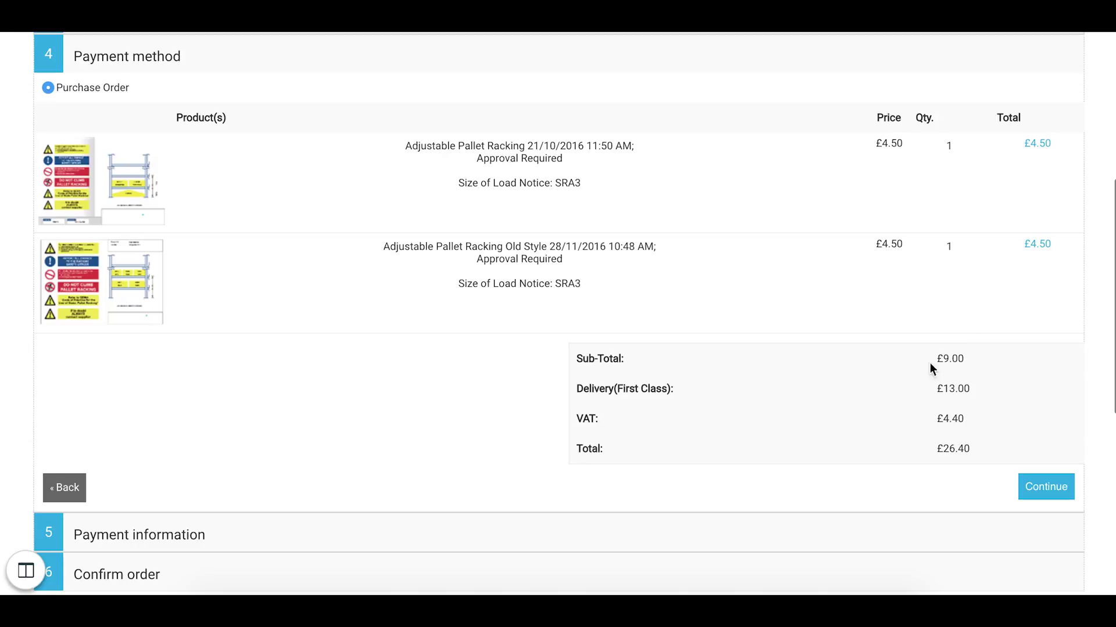
scroll(941, 418, down, 1)
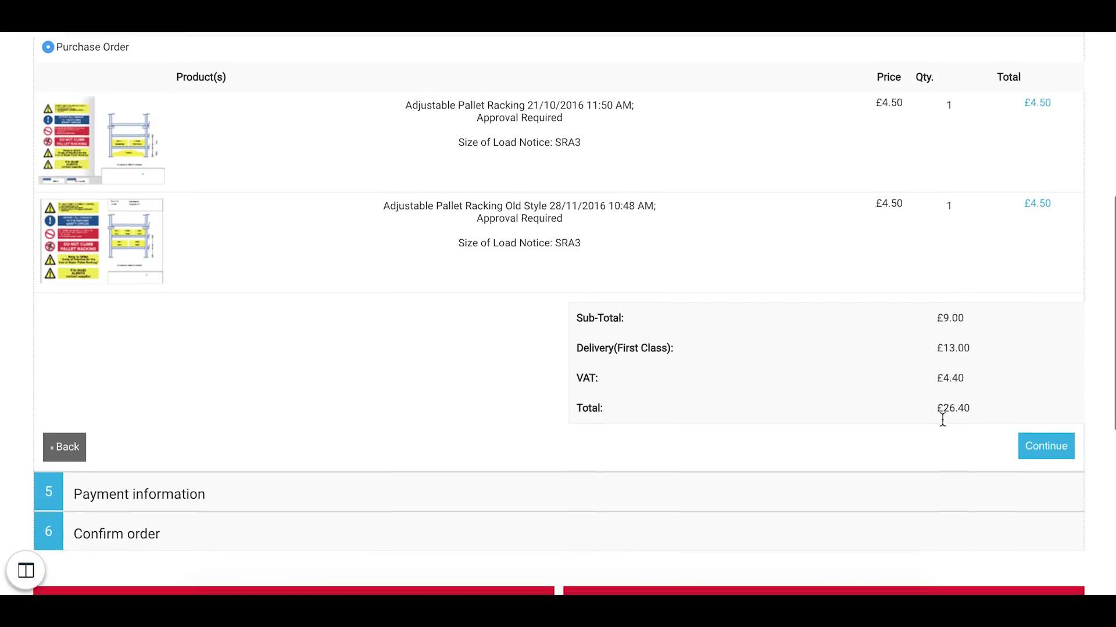
click(1037, 442)
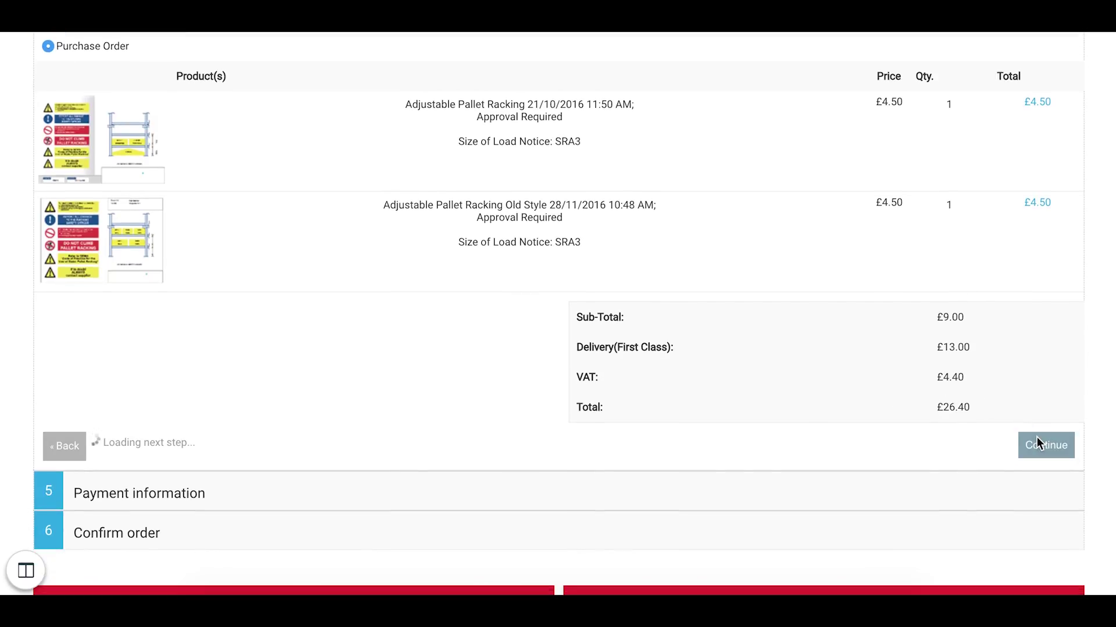
Step: Enter the purchase order number in the PO Number field, then return to Load Notice
scroll(312, 141, up, 2)
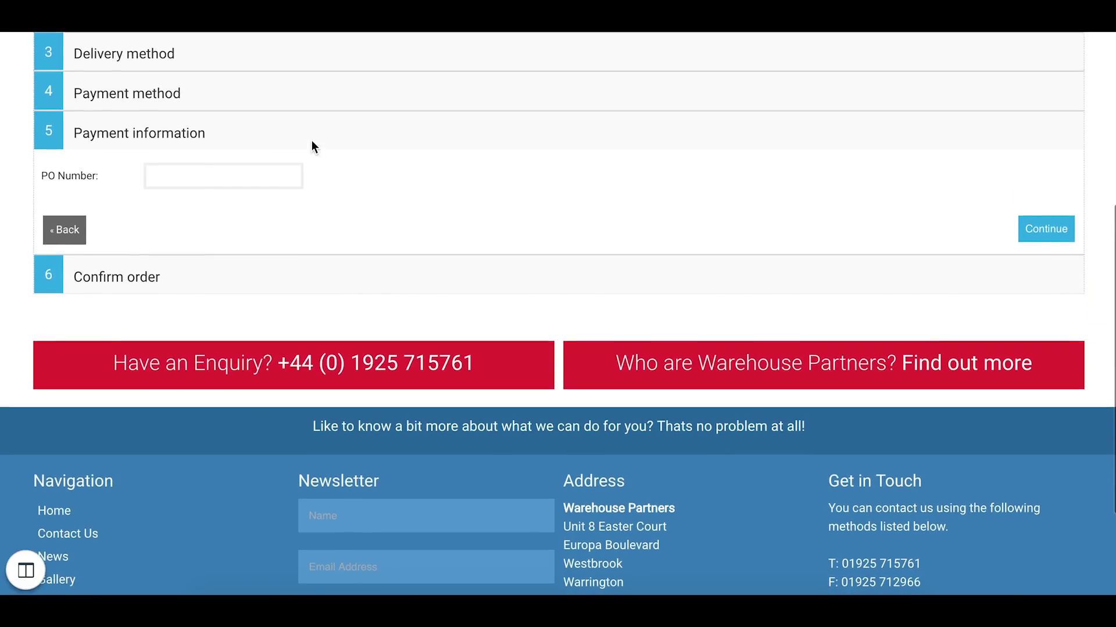
click(229, 172)
text(0)
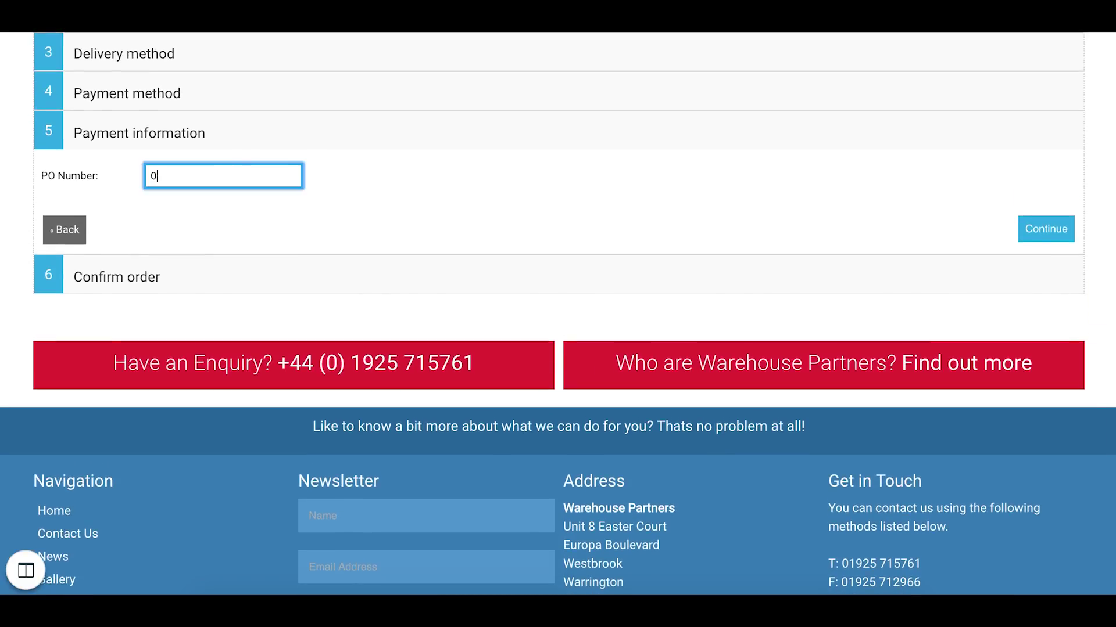
text(9098)
scroll(239, 304, up, 5)
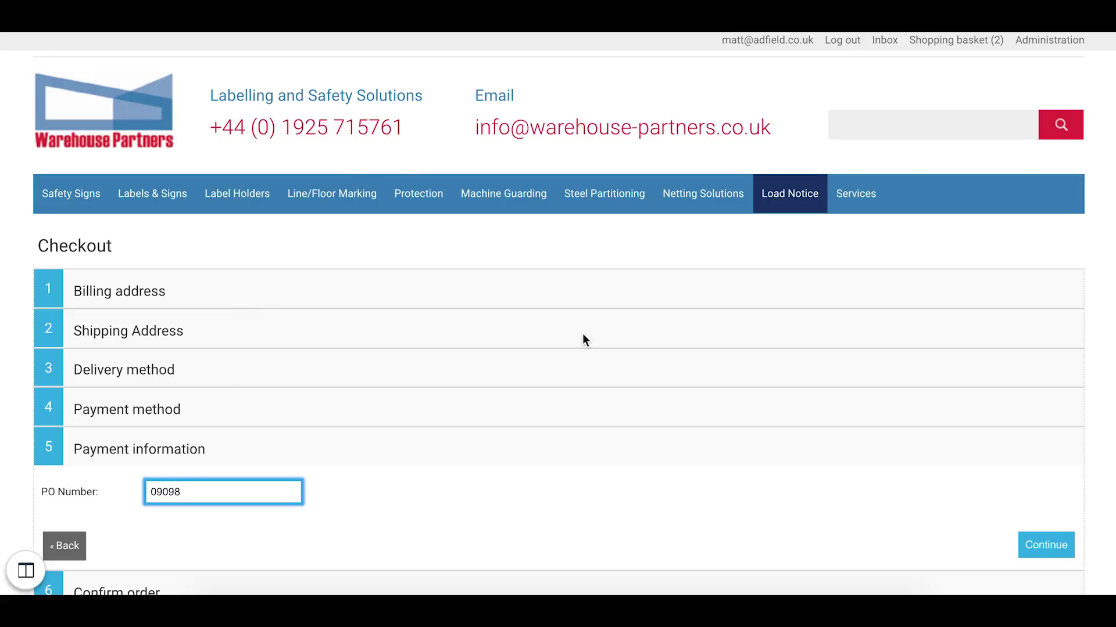
click(786, 198)
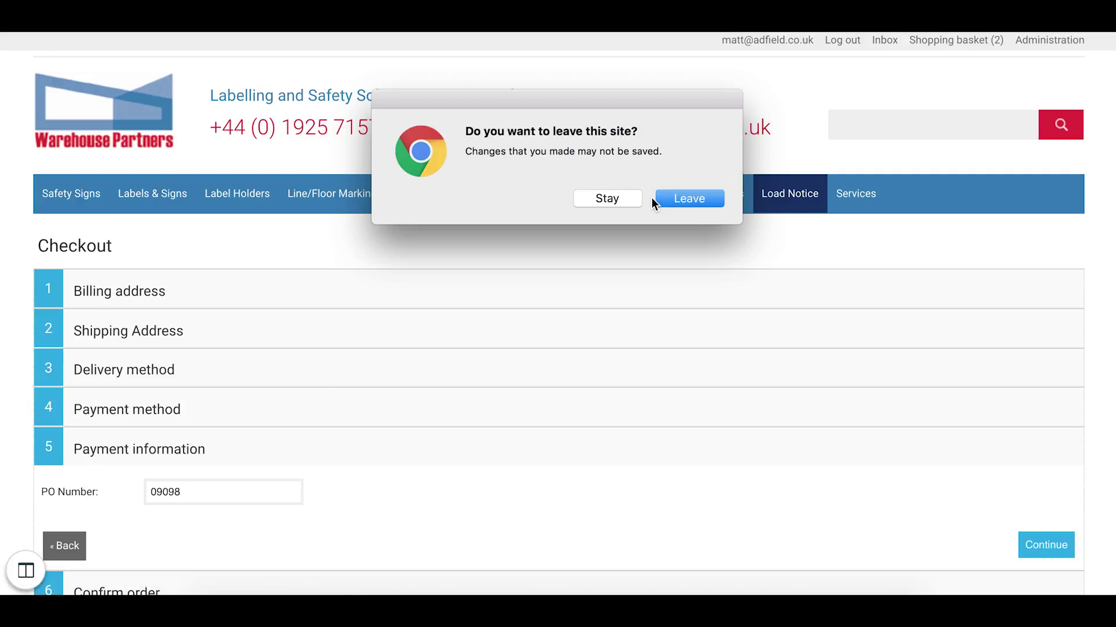
Step: Leave the checkout page and open the Additional Products category
click(674, 201)
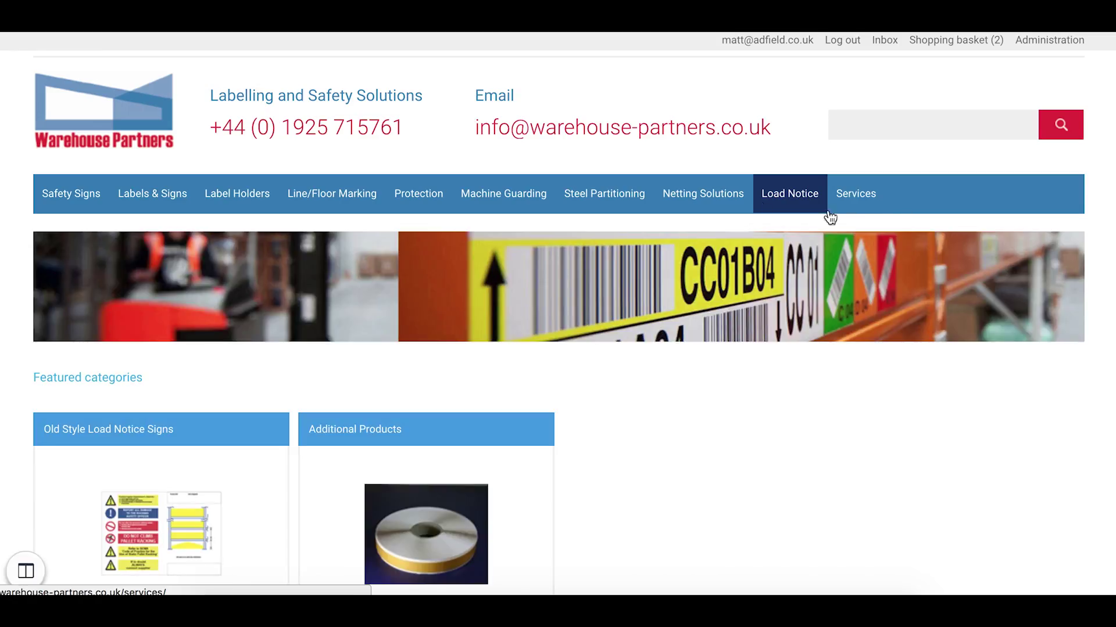
scroll(755, 212, down, 1)
scroll(426, 349, down, 3)
click(355, 253)
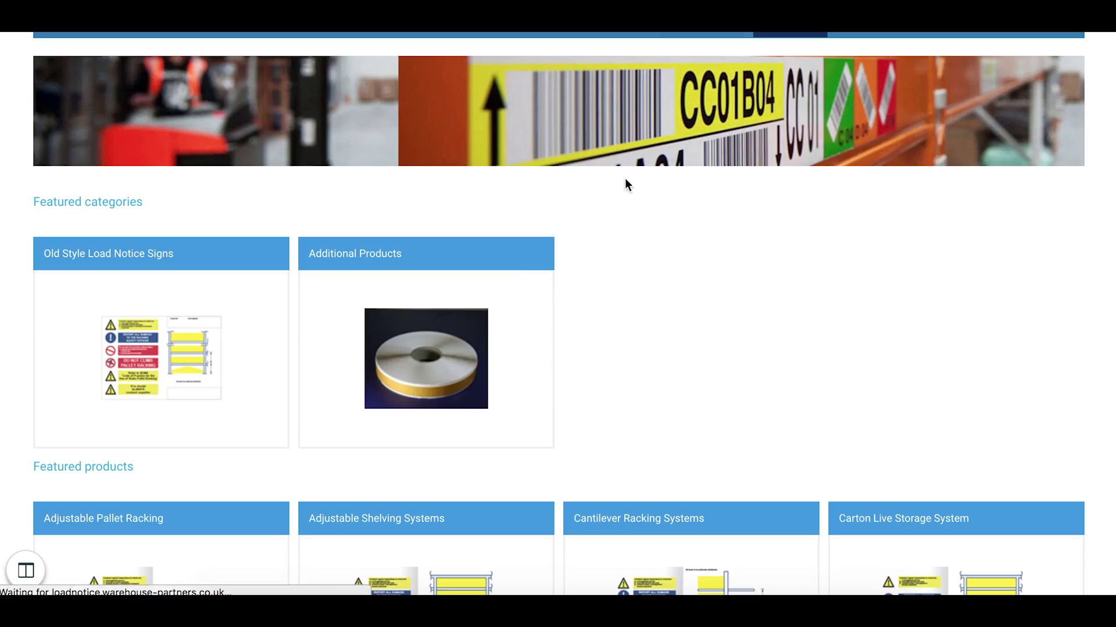
scroll(635, 322, down, 2)
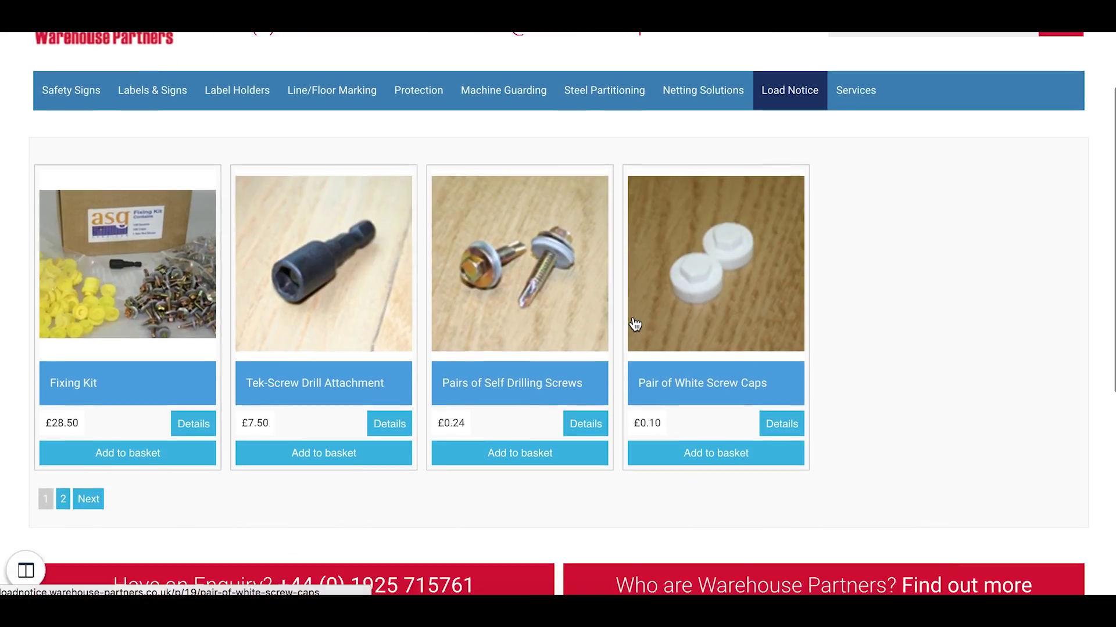
scroll(635, 324, down, 1)
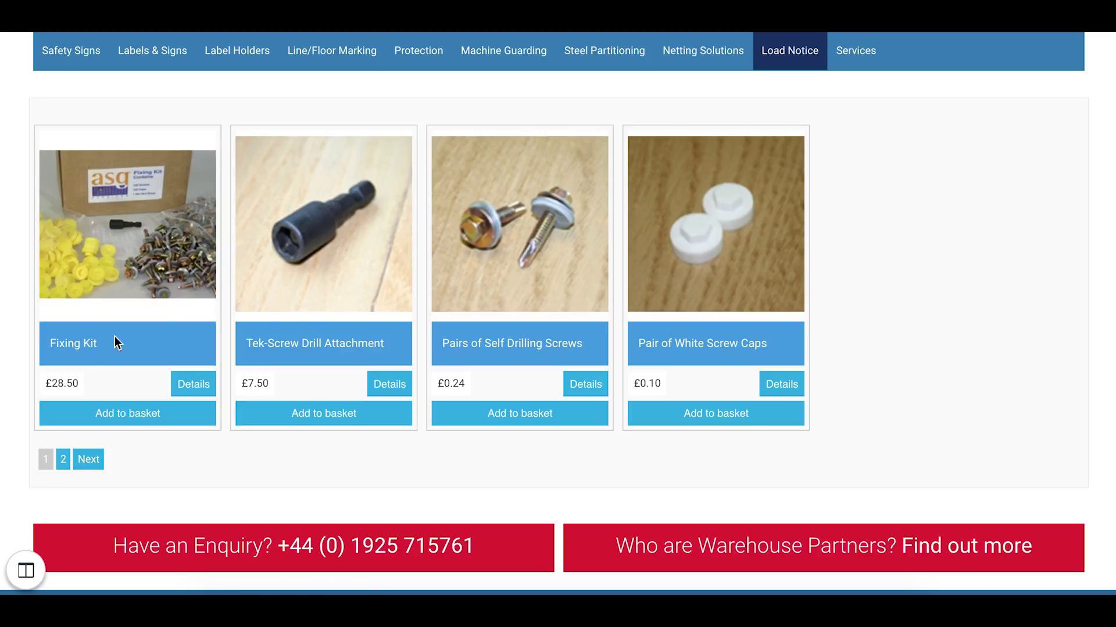
scroll(309, 318, down, 1)
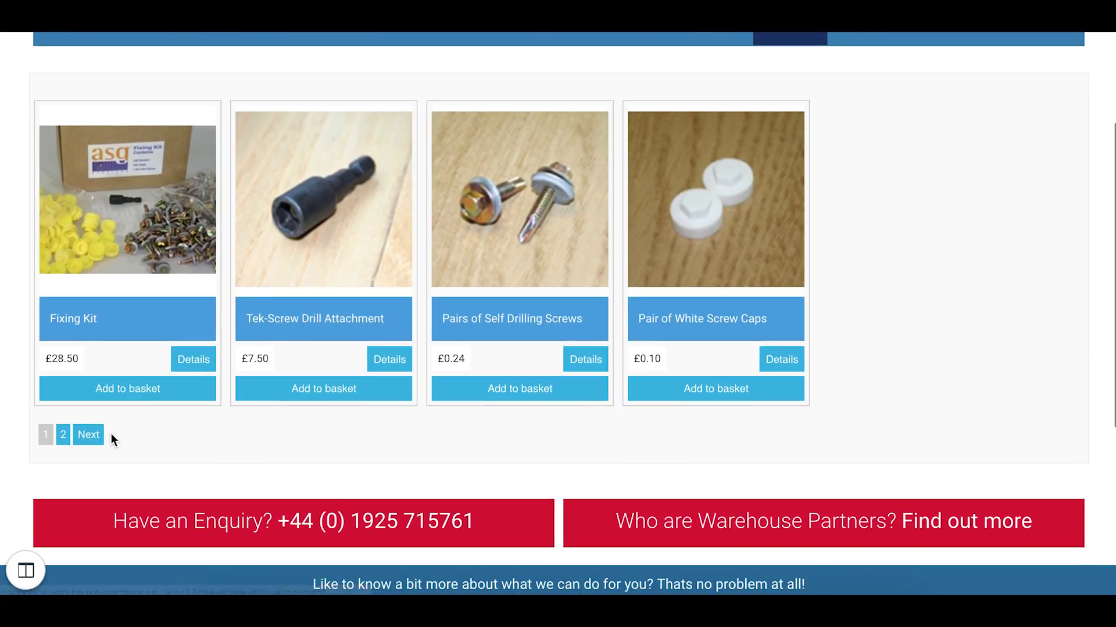
Step: View page 2 of Additional Products, then return to page 1 with Fixing Kit at £28.50
click(88, 436)
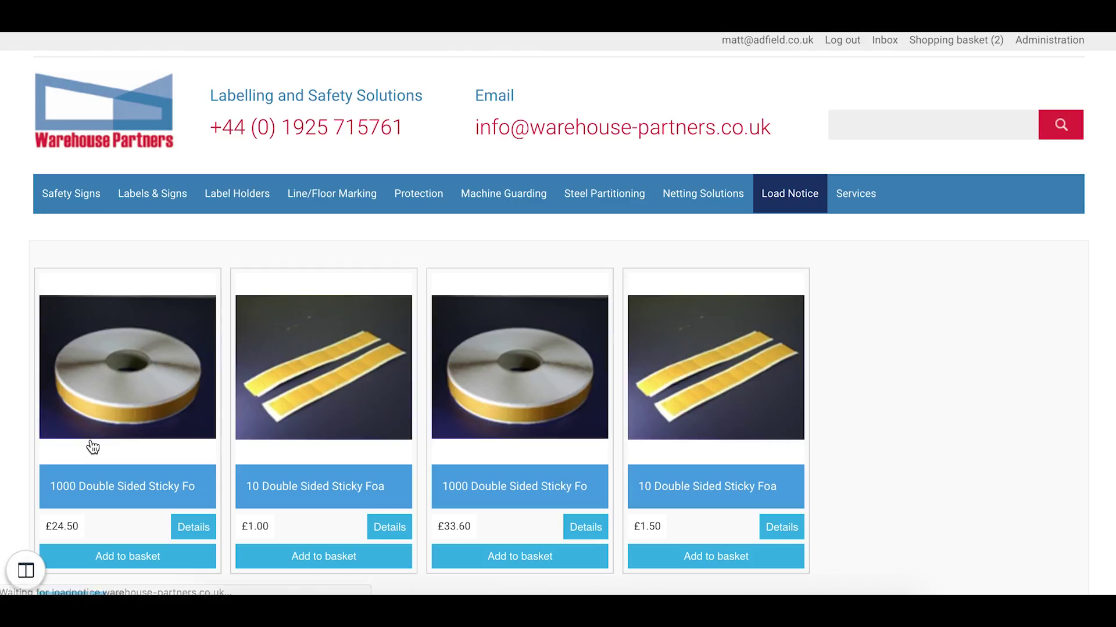
scroll(91, 446, down, 5)
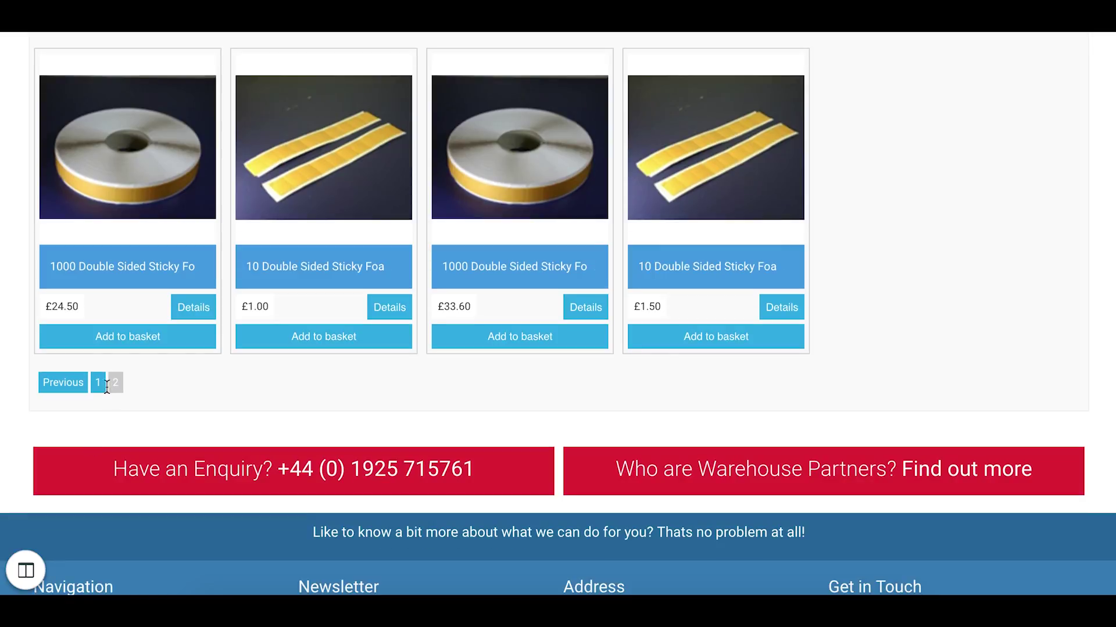
click(98, 386)
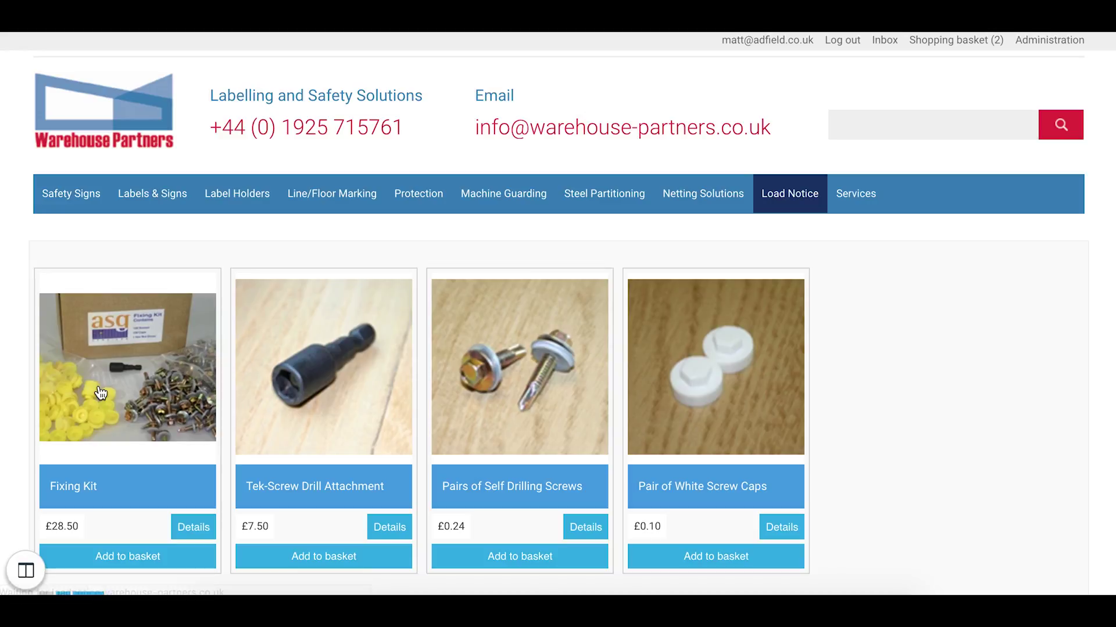
scroll(100, 393, down, 3)
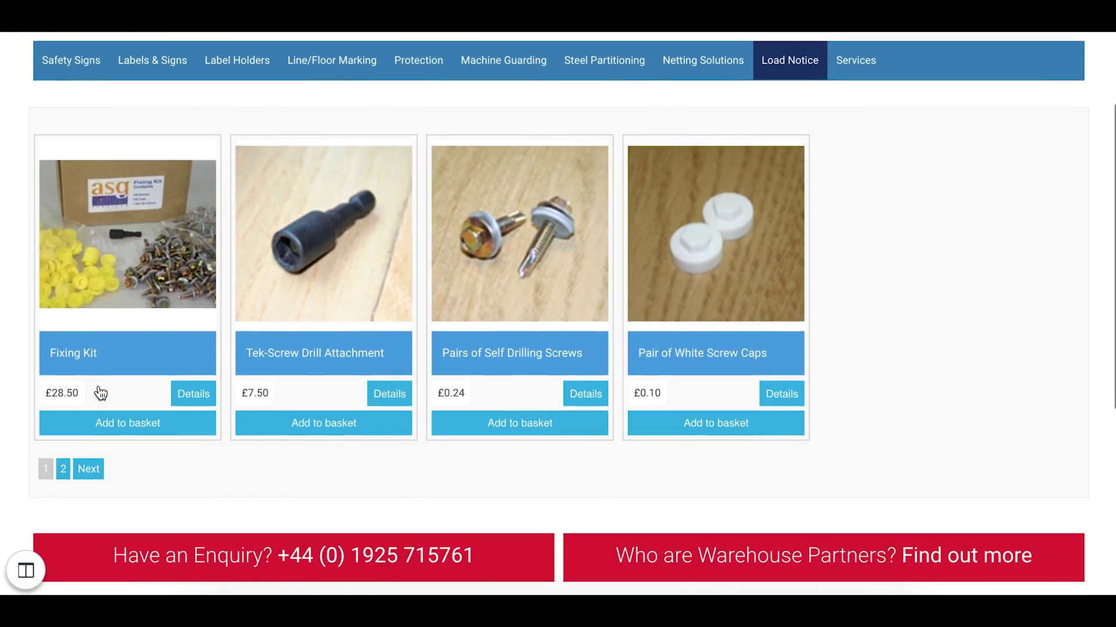